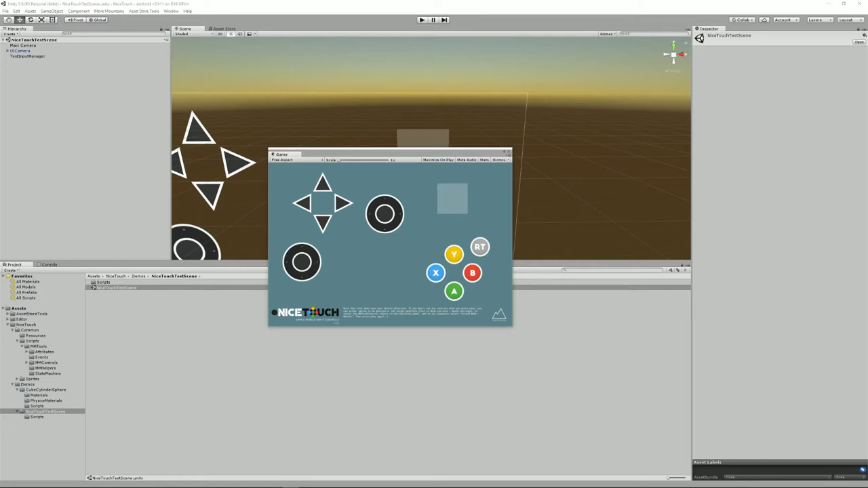
Step: Move the Game view away from the middle of the editor and check the Build Settings for the Android target platform
left_click_drag(437, 157, 648, 211)
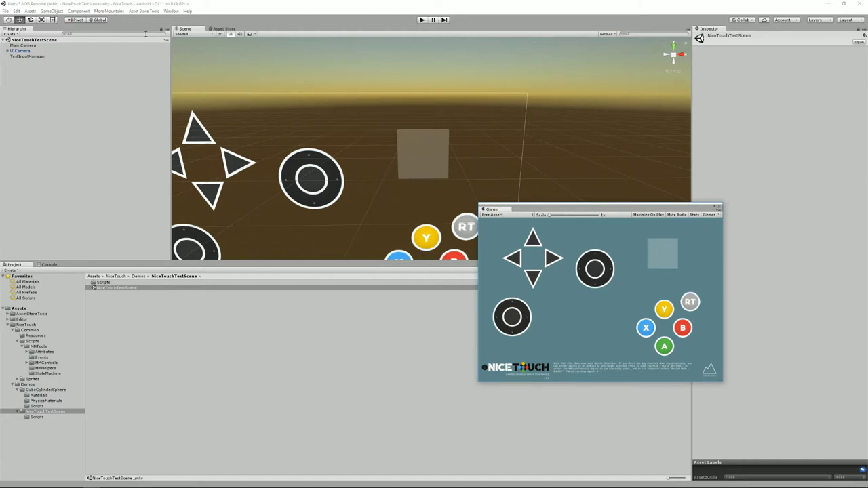
left_click(7, 12)
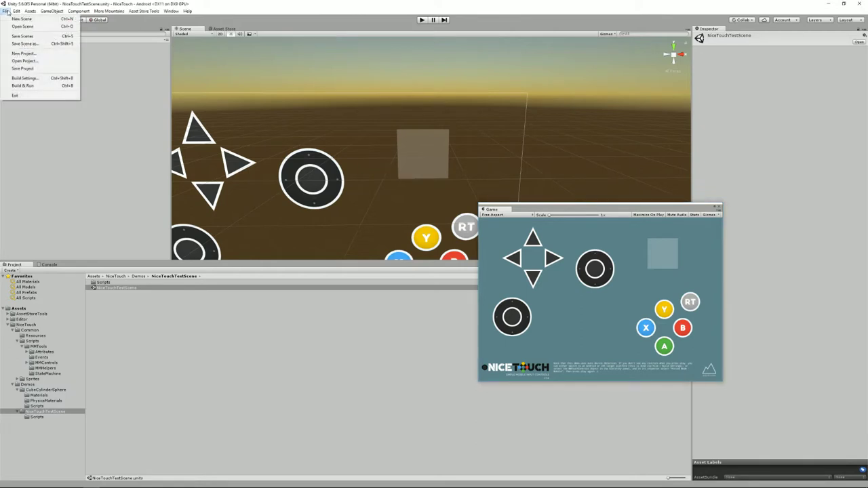
left_click(28, 78)
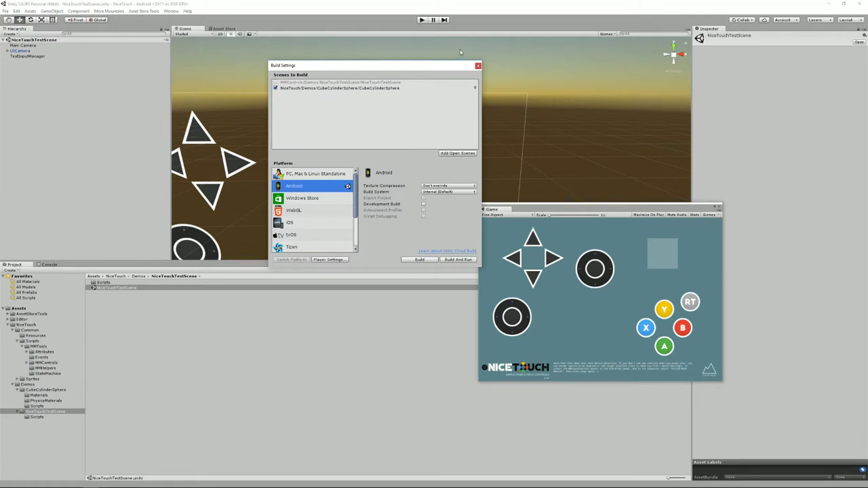
left_click(478, 65)
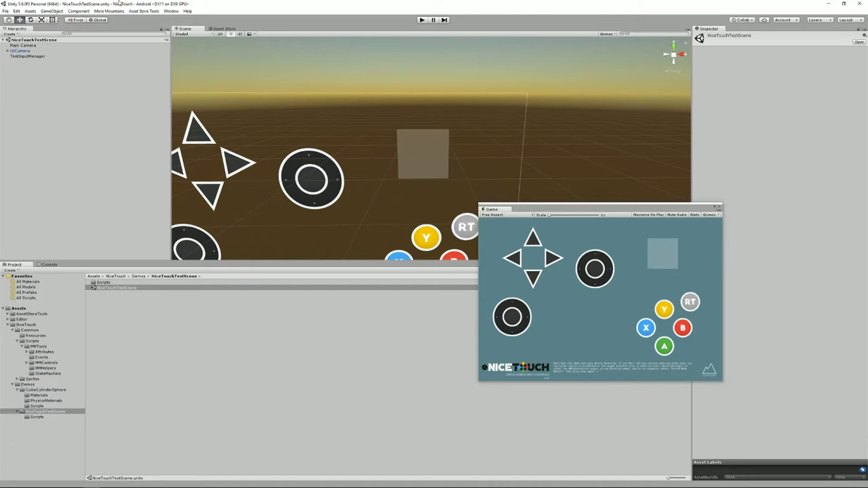
left_click(5, 12)
left_click(25, 78)
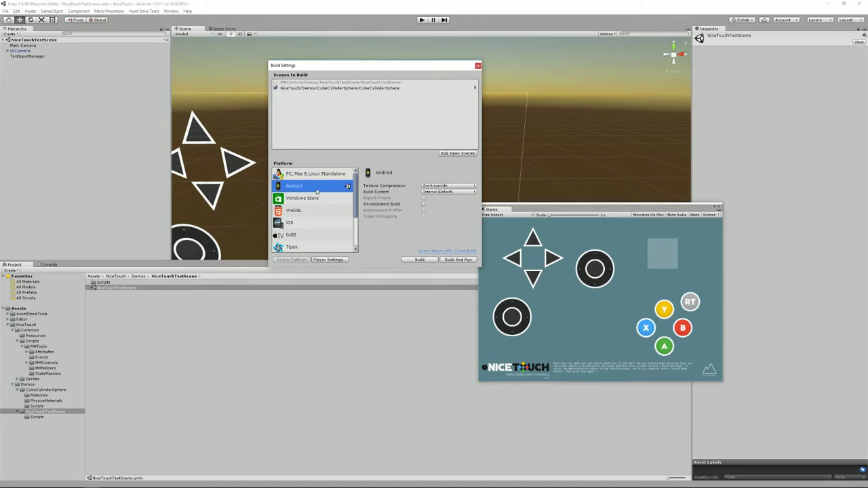
left_click(479, 65)
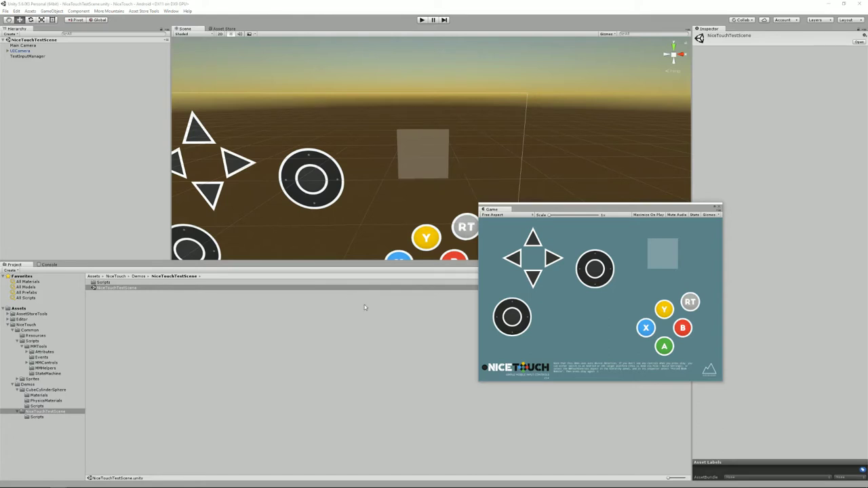
Step: Examine the contents of NiceTouch's Common folder and the UICamera prefab in its Resources folder
left_click(29, 325)
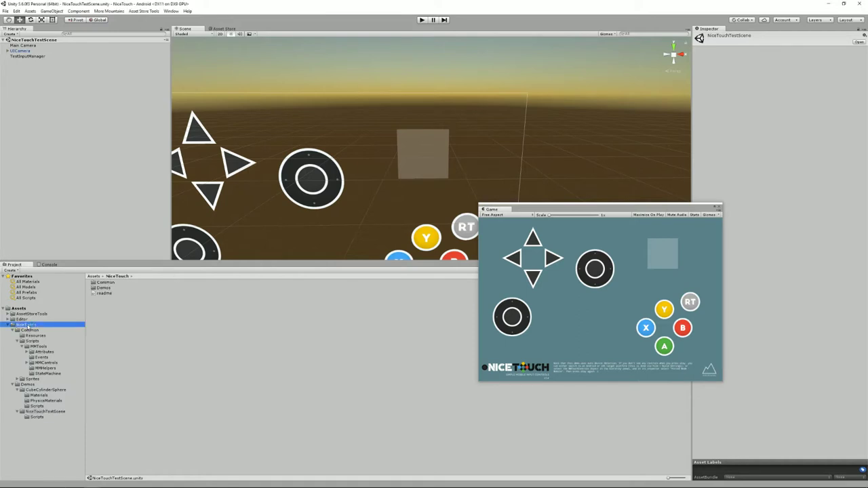
left_click(116, 290)
double_click(109, 284)
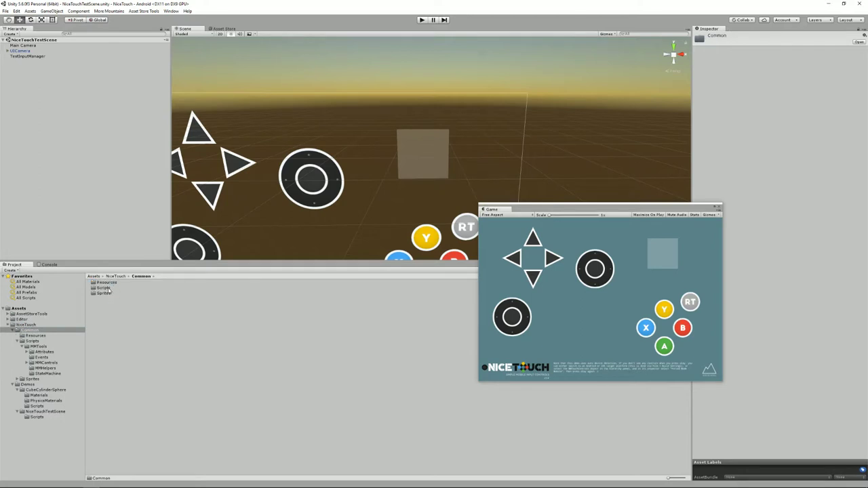
double_click(106, 283)
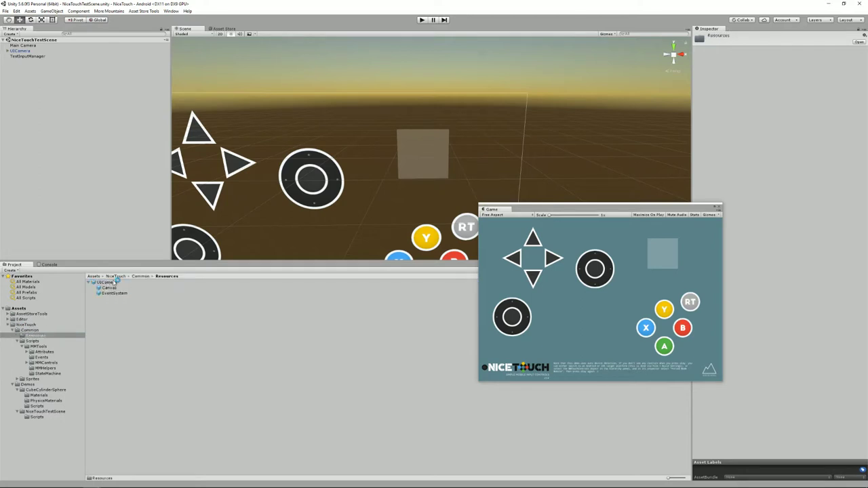
left_click(89, 282)
Step: Examine the MMTools script folders under Common/Scripts, including MMControls, MMHelpers and StateMachine
left_click(27, 341)
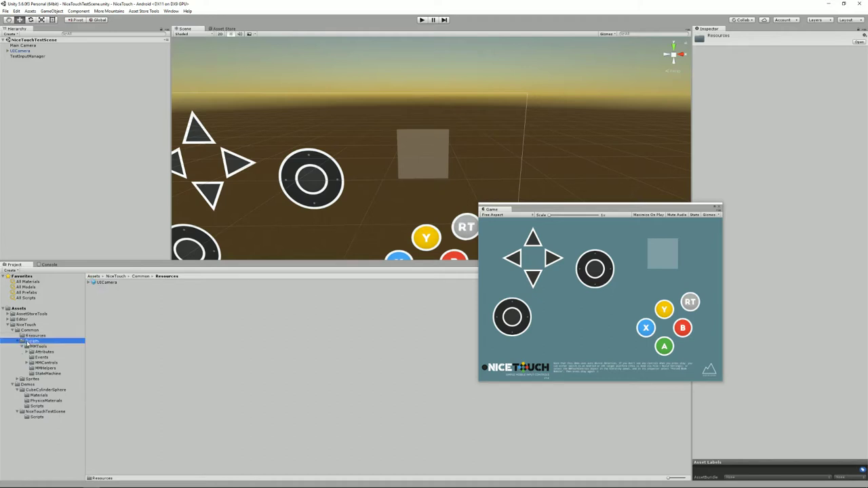
double_click(104, 283)
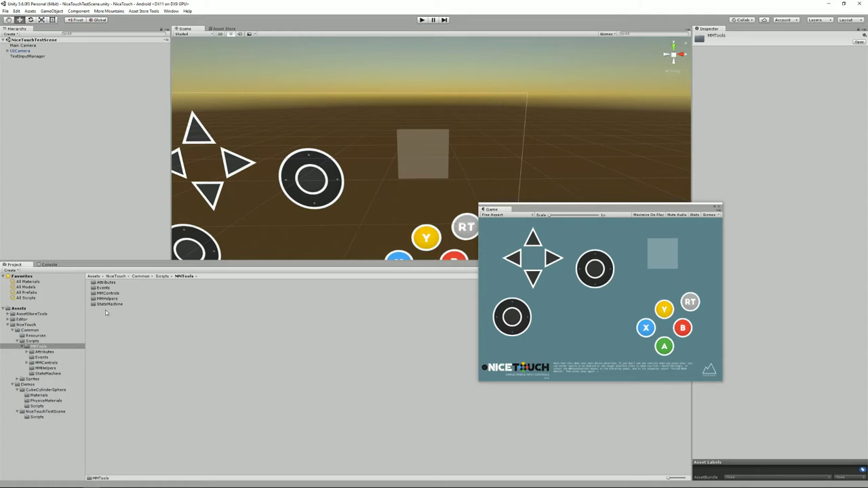
left_click(109, 288)
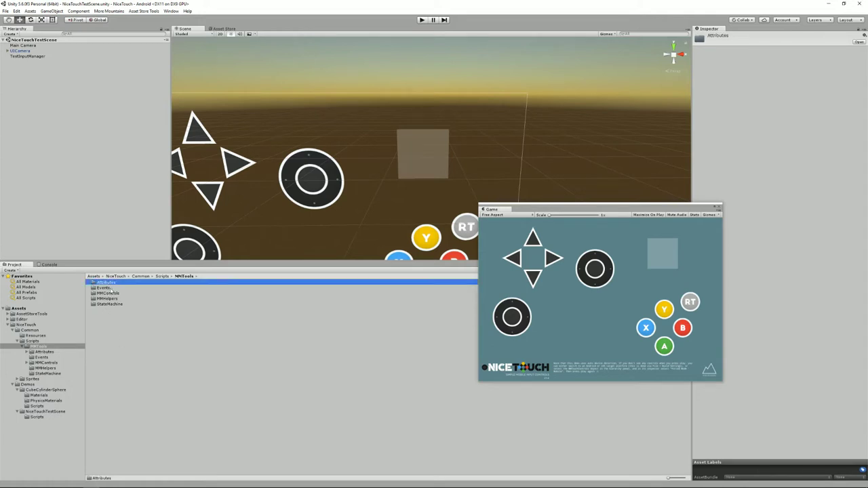
double_click(119, 293)
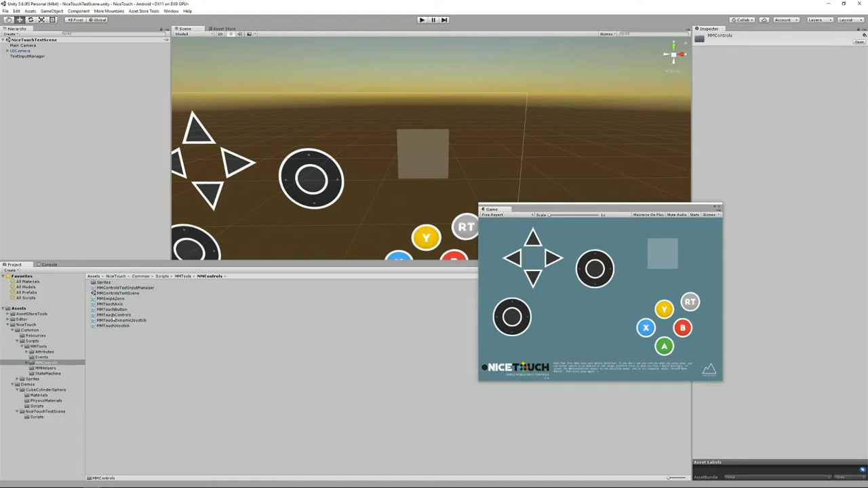
left_click(45, 369)
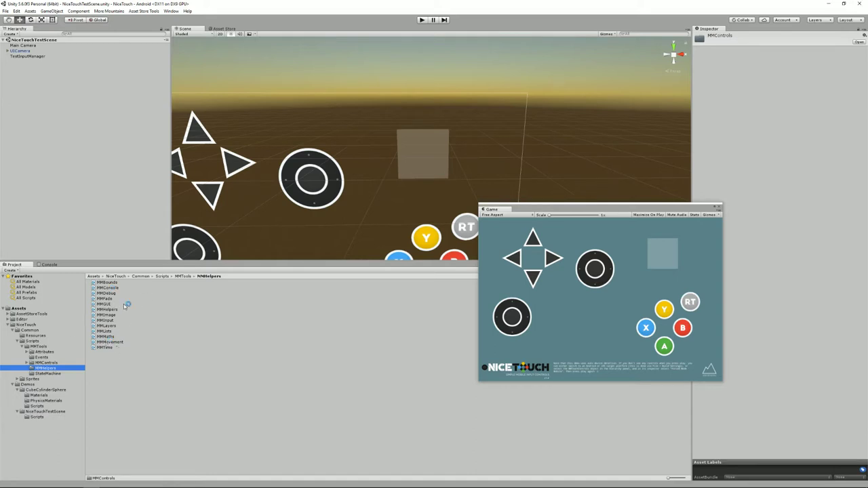
left_click(51, 374)
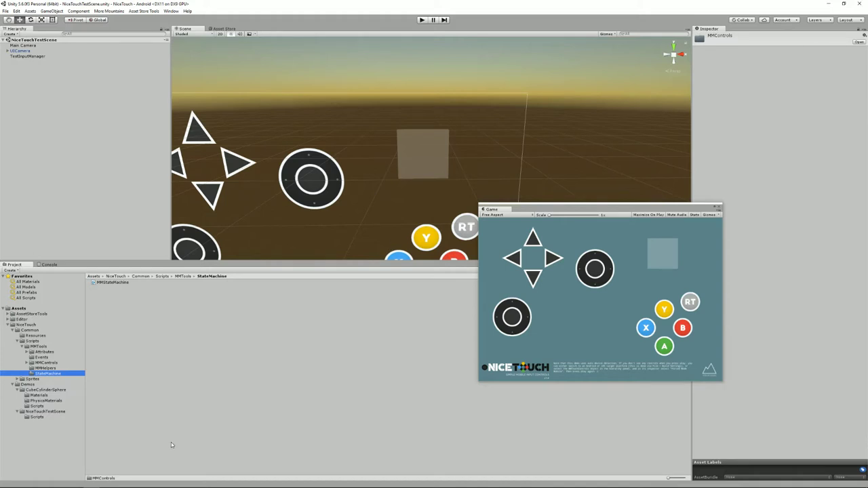
Step: Inspect the mobile-controls-spritesheet and its arrow sprite in the Common/Sprites folder
left_click(33, 379)
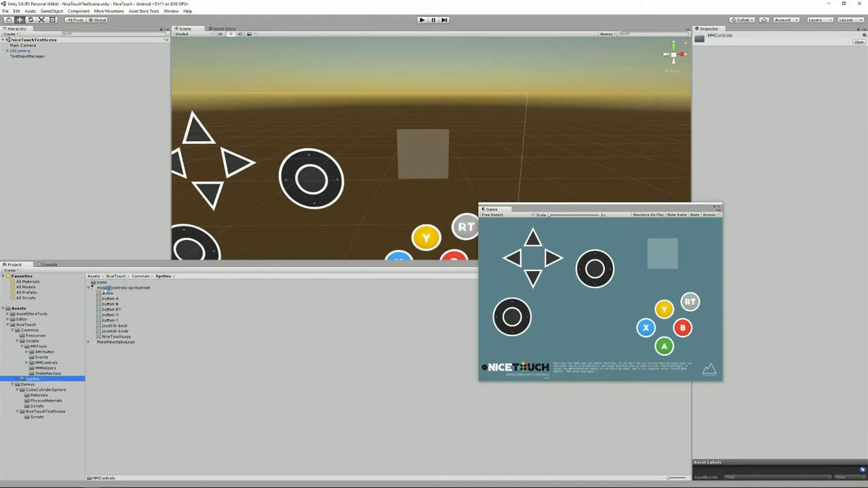
left_click(117, 288)
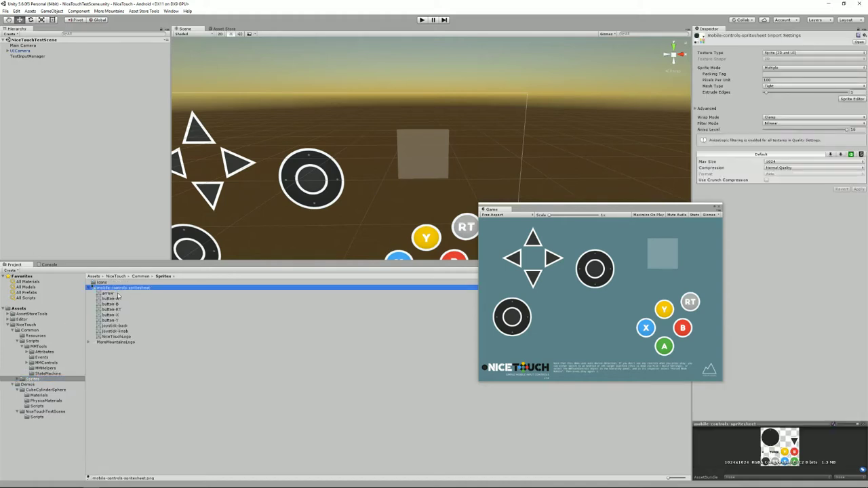
left_click(119, 294)
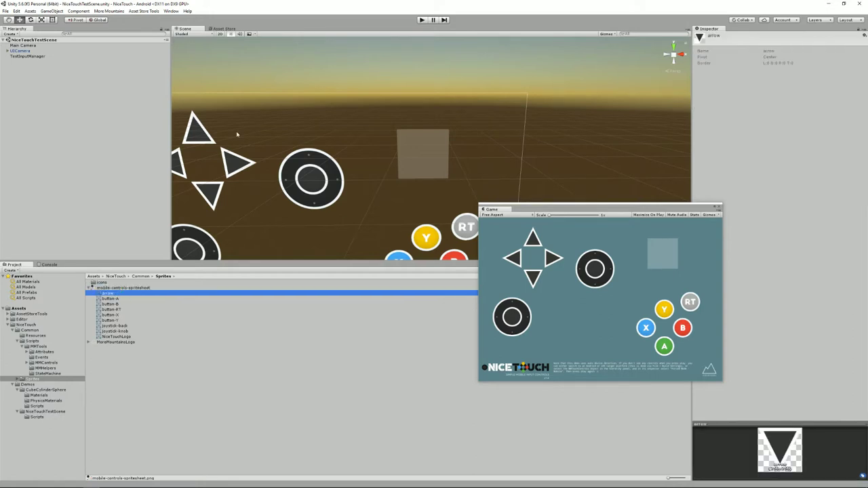
Step: Open the CubeCylinderSphere demo scene from the Demos folder, bring the Game view over the Scene view and run the scene
left_click(29, 384)
double_click(118, 283)
left_click(134, 299)
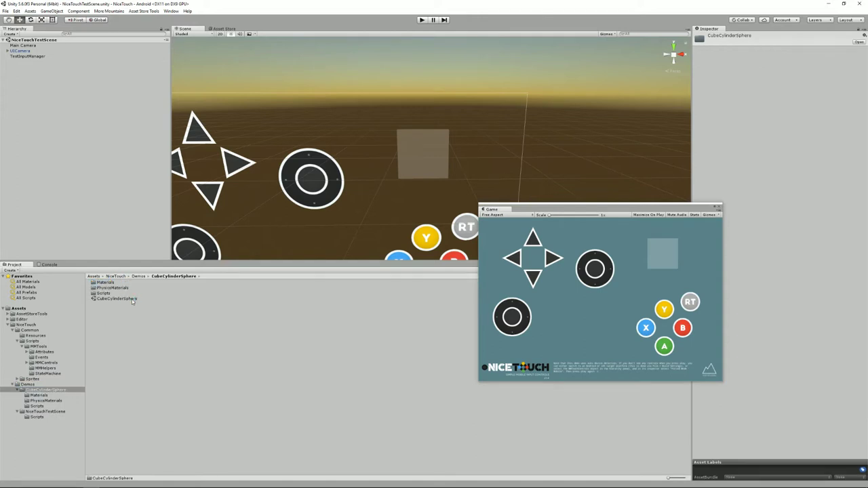
double_click(134, 299)
left_click_drag(600, 210, 352, 145)
left_click(422, 20)
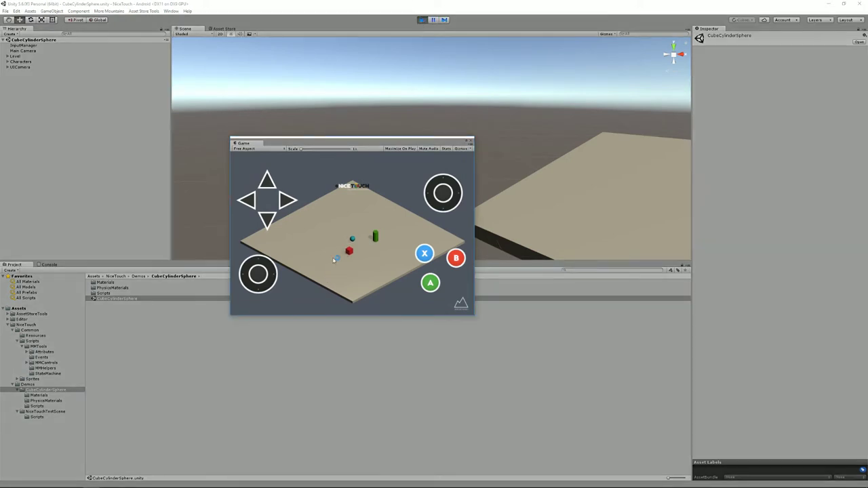
Step: Test the A, X and B buttons, the directional arrows and both joysticks in the CubeCylinderSphere demo, and stop play mode
left_click(430, 283)
left_click(424, 254)
left_click(455, 258)
left_click(246, 201)
left_click(287, 200)
left_click(267, 180)
left_click(247, 200)
left_click(265, 221)
left_click_drag(258, 274, 262, 278)
left_click_drag(432, 203, 447, 193)
left_click(424, 254)
left_click(456, 258)
left_click(430, 282)
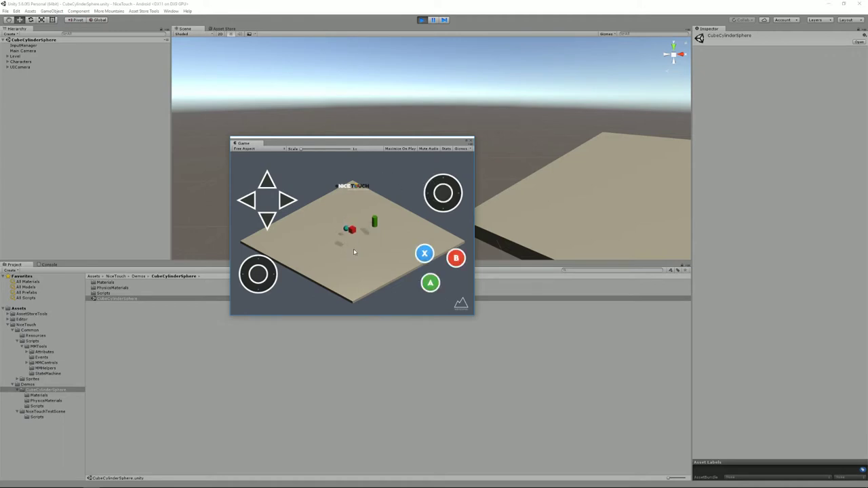
left_click(422, 19)
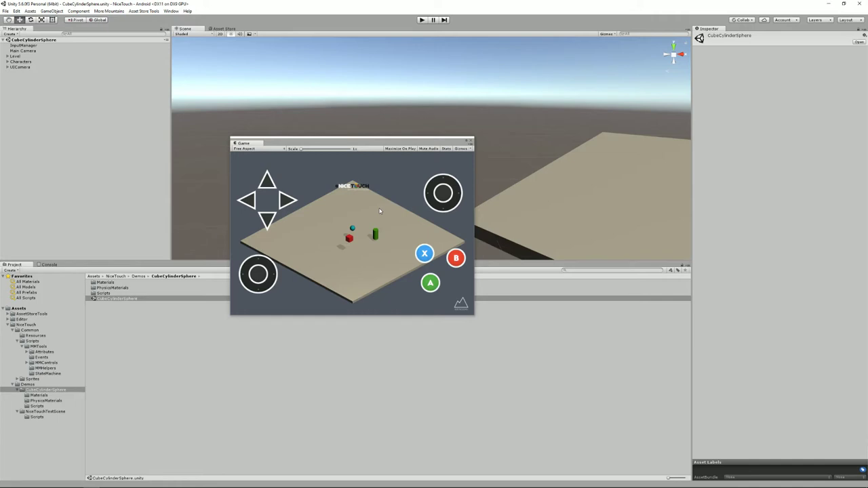
Step: Open the NiceTouchTestScene demo scene, run it and move the Game view so it covers less of the Scene view
left_click(59, 411)
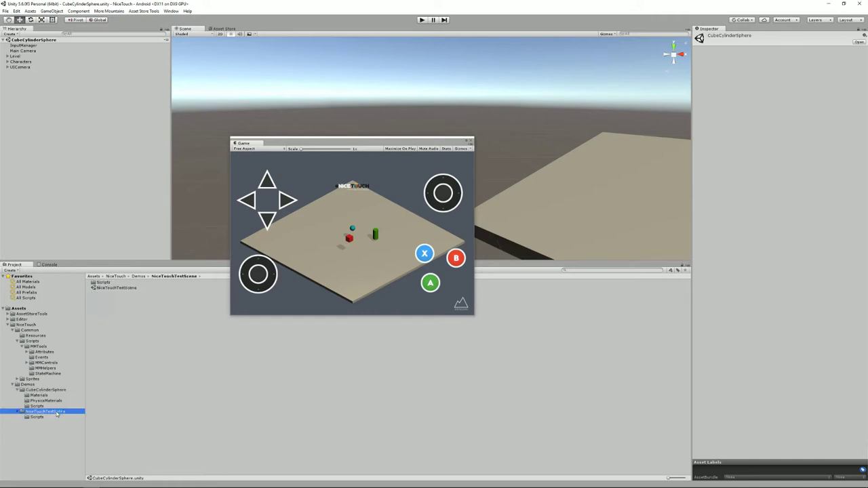
double_click(116, 288)
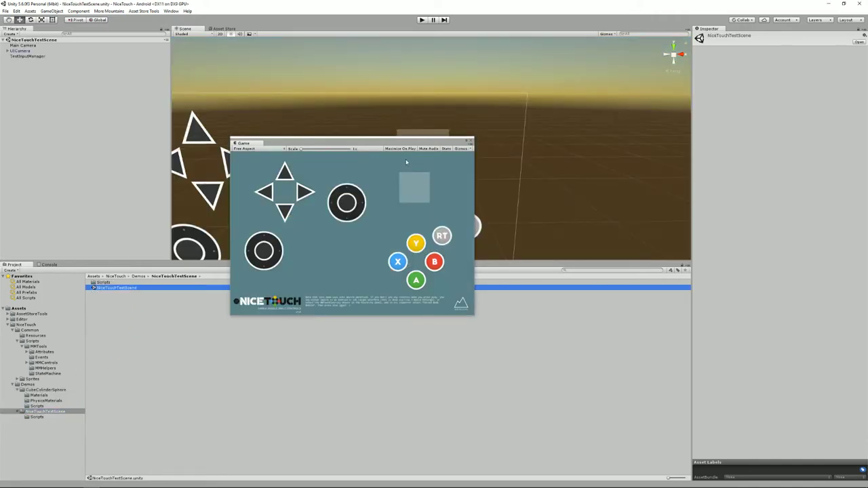
left_click(422, 20)
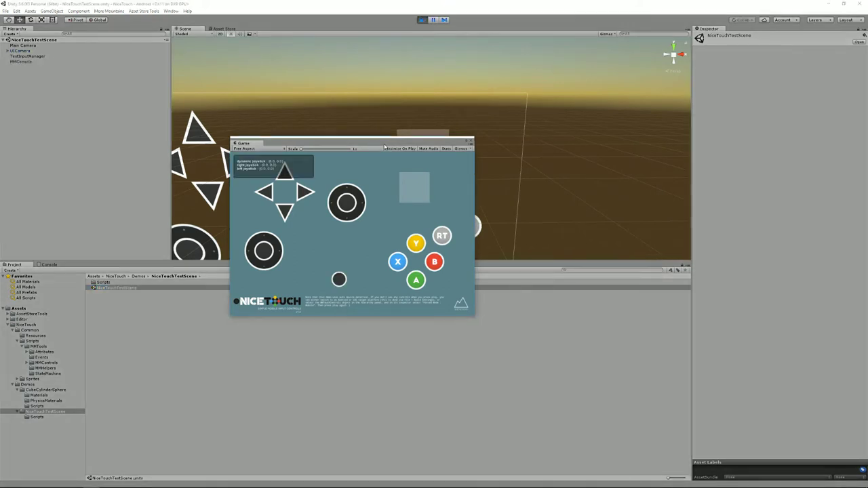
left_click_drag(385, 147, 532, 169)
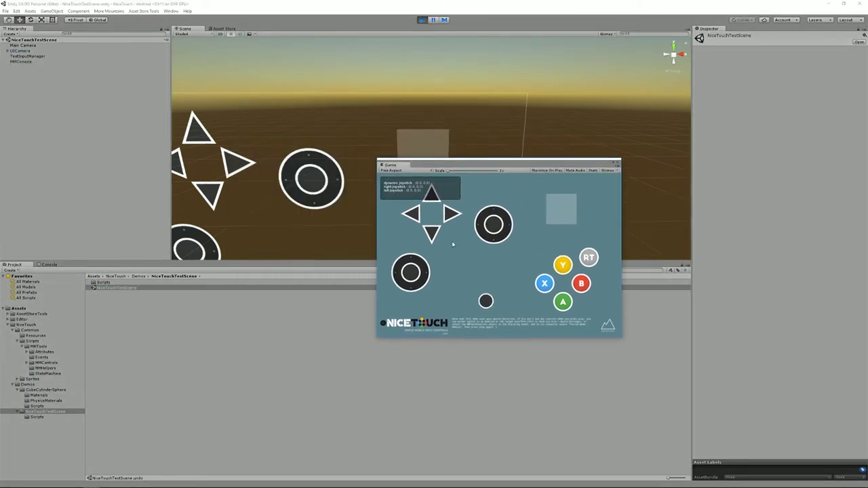
Step: Try the right joystick in the running test scene and check the Console log while tapping the Y button repeatedly
left_click_drag(494, 228, 492, 190)
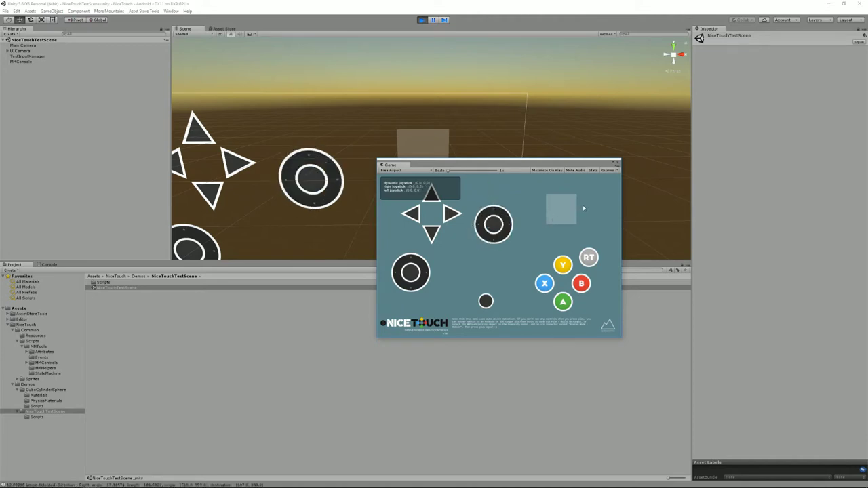
left_click(56, 266)
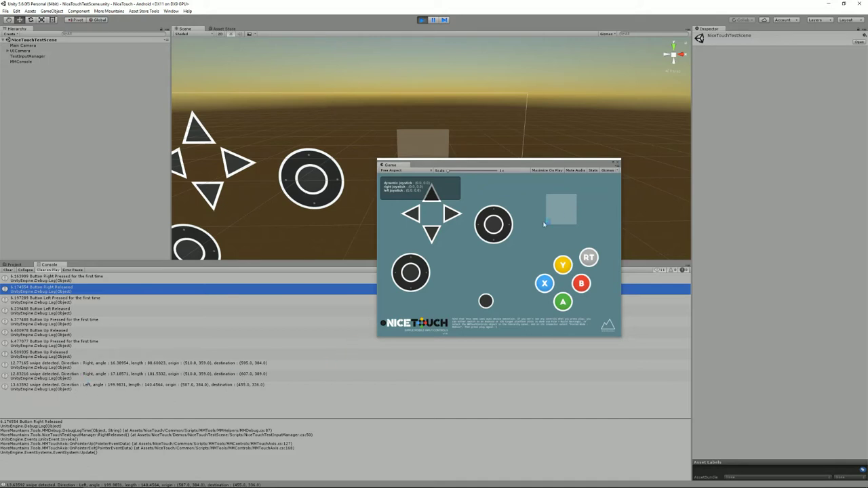
left_click(563, 267)
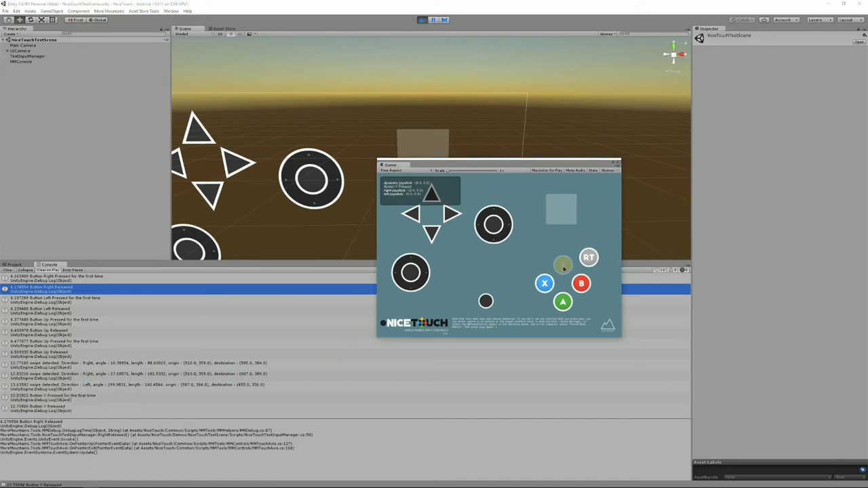
left_click(563, 266)
left_click(563, 267)
left_click(562, 268)
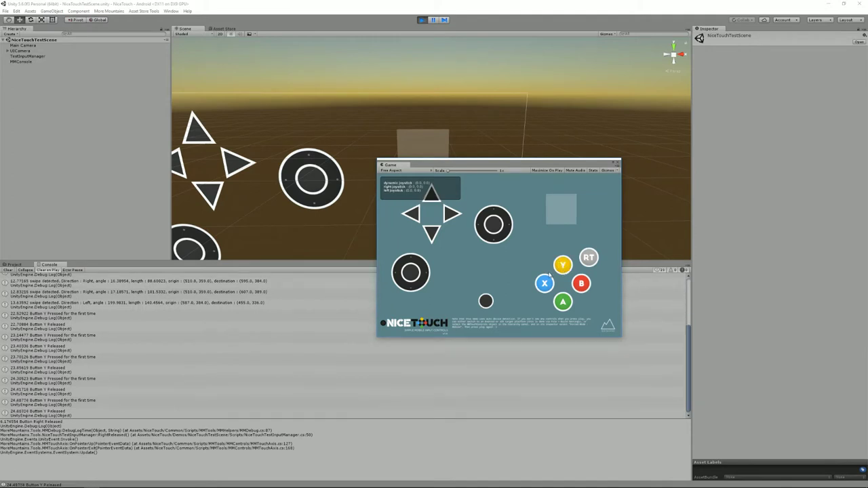
left_click(563, 266)
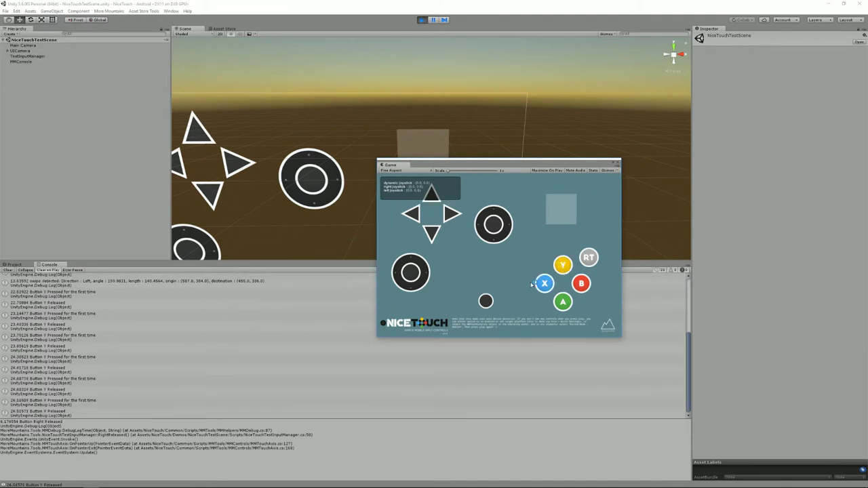
Step: Test the X button in the running test scene by tapping, holding and sliding off it while checking the Console log
left_click(536, 284)
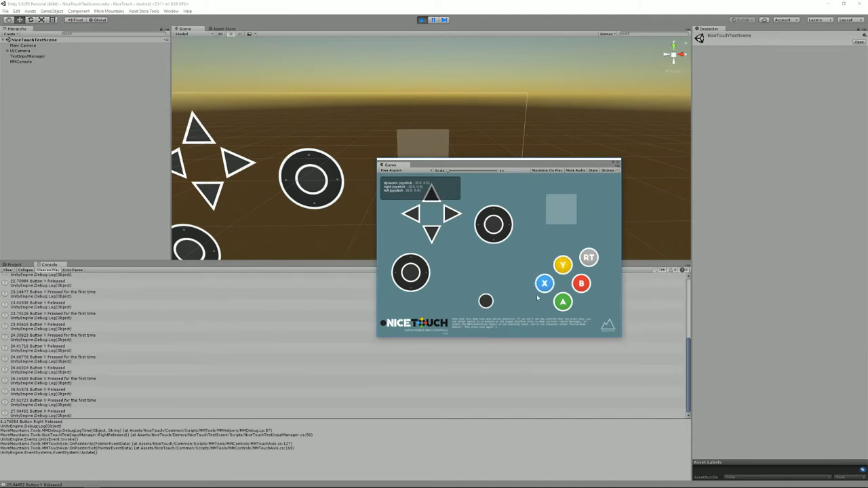
left_click(544, 285)
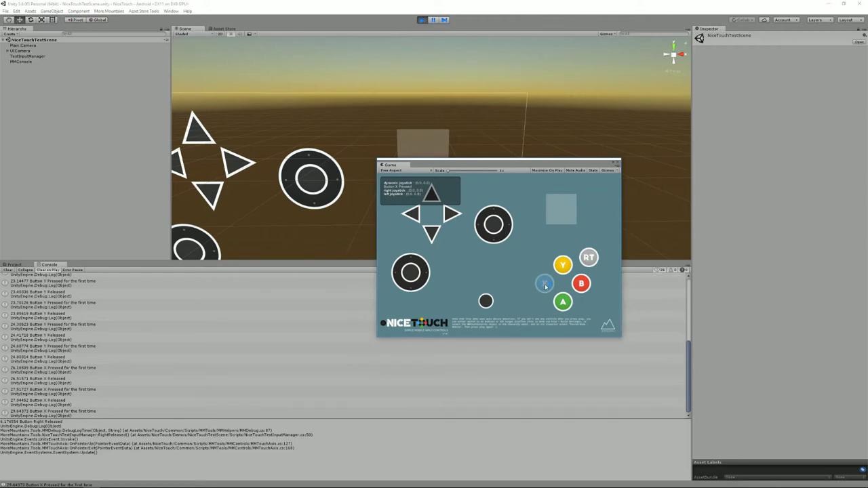
left_click_drag(541, 290, 514, 311)
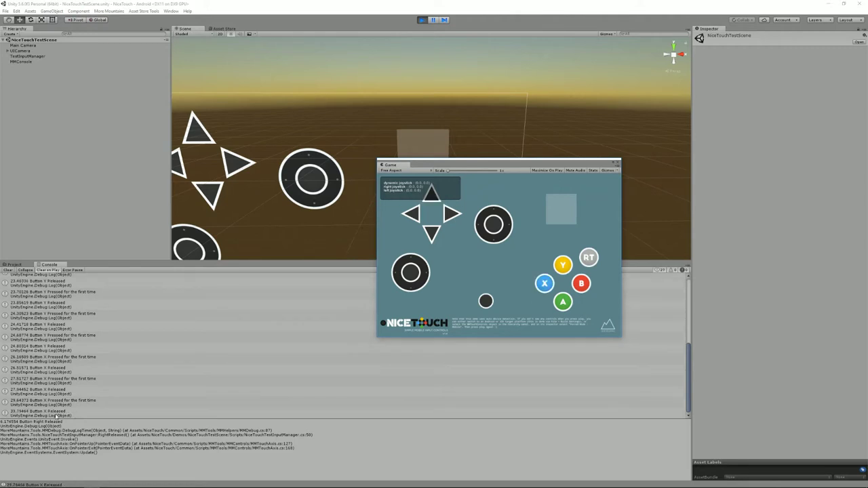
left_click(540, 288)
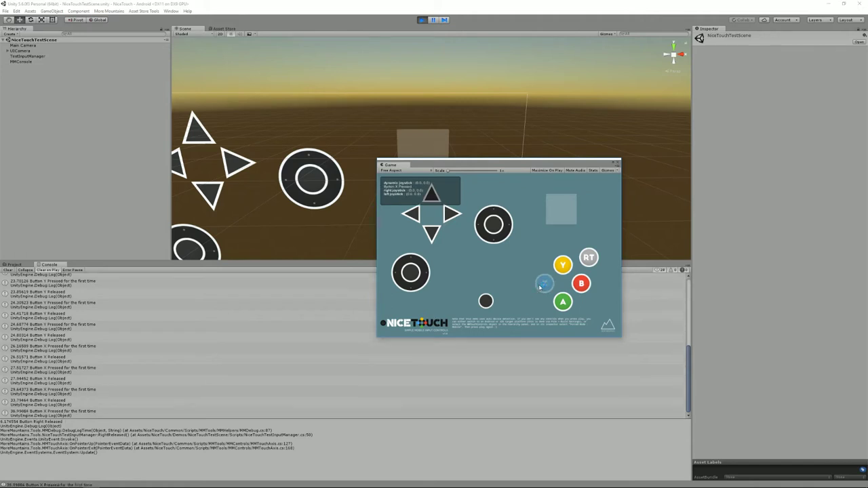
left_click_drag(540, 288, 385, 194)
left_click(546, 285)
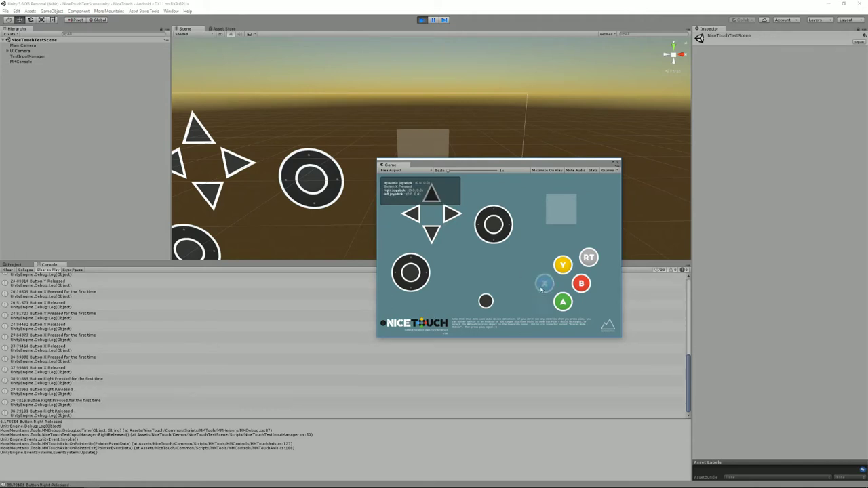
left_click(549, 286)
Step: Test the A, B, Y and RT buttons in the running test scene
left_click_drag(548, 286, 563, 301)
left_click(579, 288)
left_click(563, 264)
left_click(591, 258)
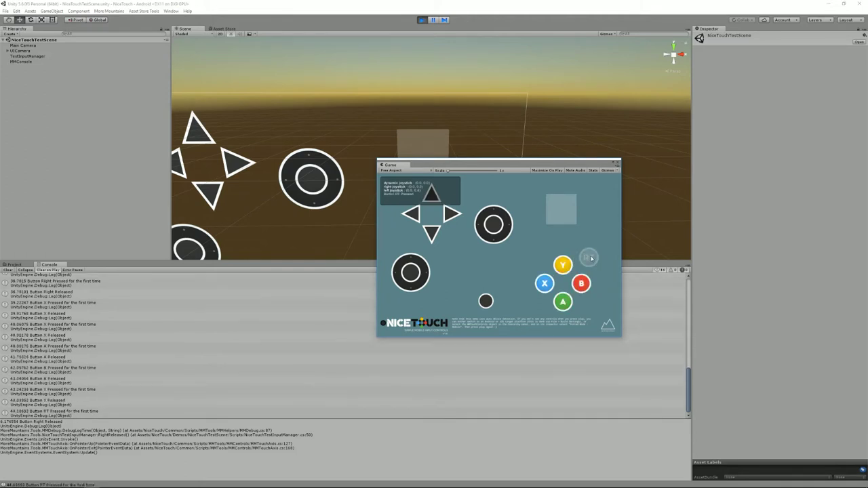
left_click(590, 255)
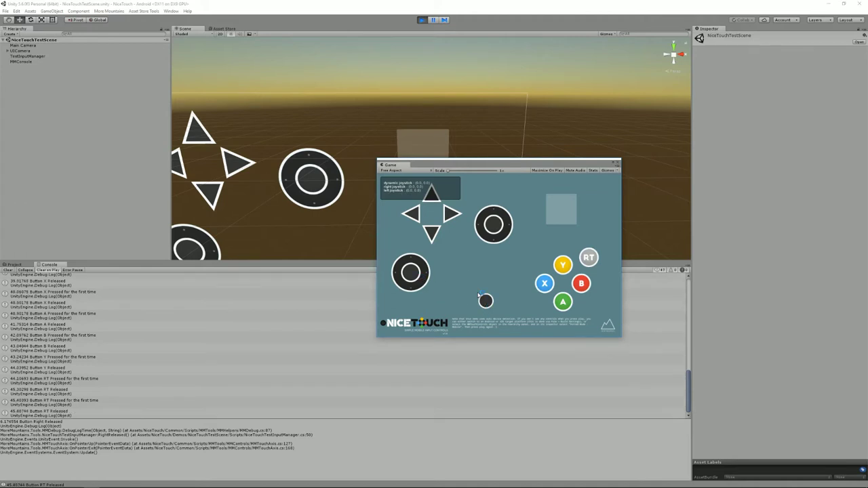
Step: Test the dynamic joystick, the right joystick, the directional arrows, the X and RT buttons and the swipe zone in the test scene
mouse_move(484, 284)
left_mouse_down()
mouse_move(494, 294)
mouse_move(487, 298)
left_mouse_up()
left_click_drag(494, 231, 469, 235)
key("Right")
key("Down")
key("Left")
key("Up")
key("Right")
key("x")
key("x")
key("r")
left_click_drag(577, 208, 578, 209)
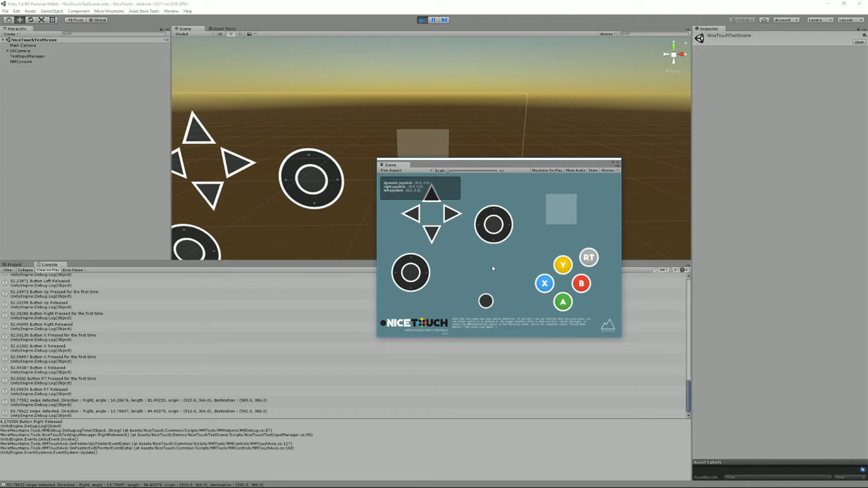
Step: Try a few more directional, X and Y inputs in the test scene and stop play mode
key("Right")
key("Down")
key("x")
key("y")
left_click(423, 19)
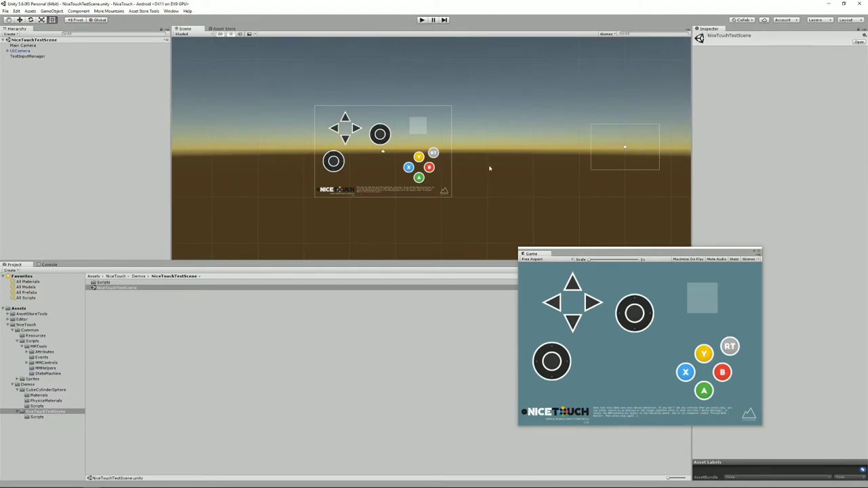
Step: Open the CubeCylinderSphere demo scene and show its platform in 3D in the Scene view
left_click(46, 390)
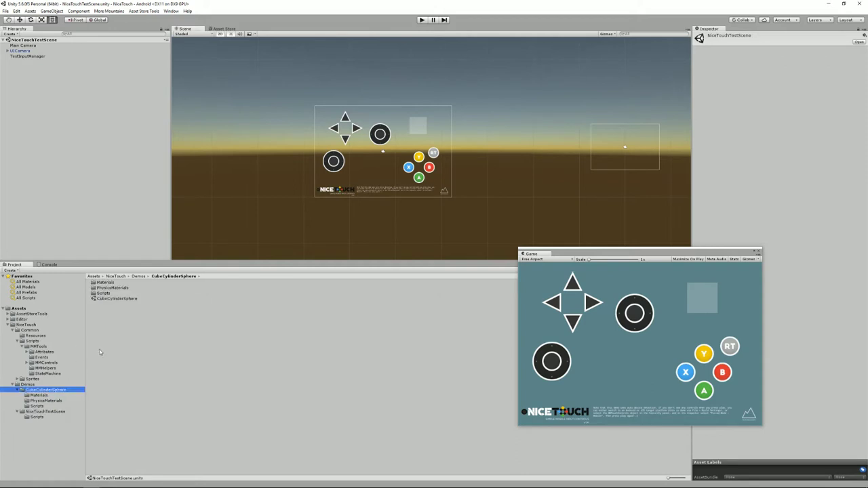
left_click(118, 299)
double_click(125, 299)
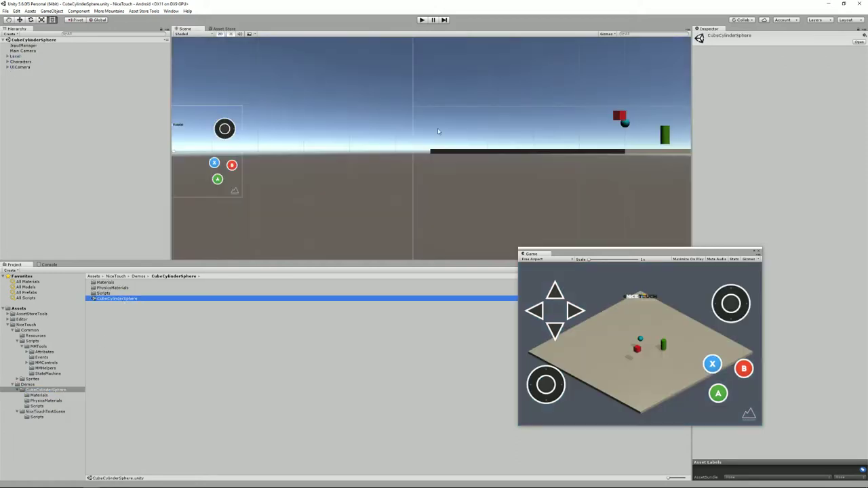
left_click(219, 34)
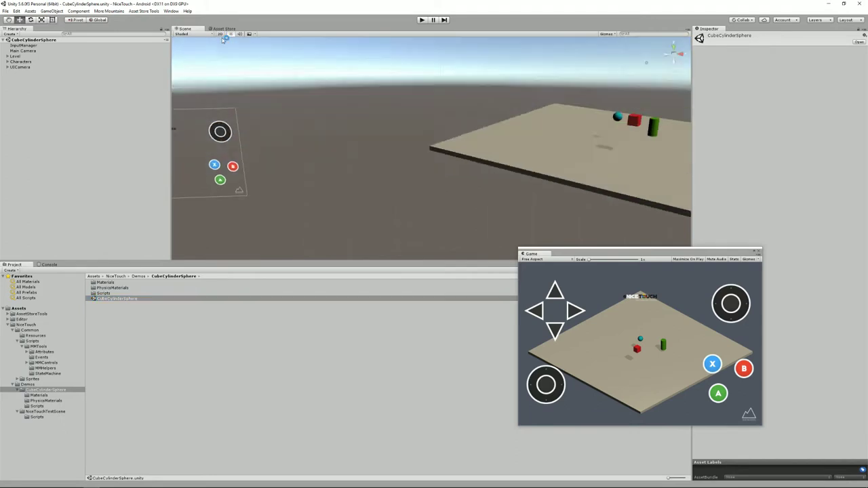
left_click_drag(570, 156, 404, 153, "alt")
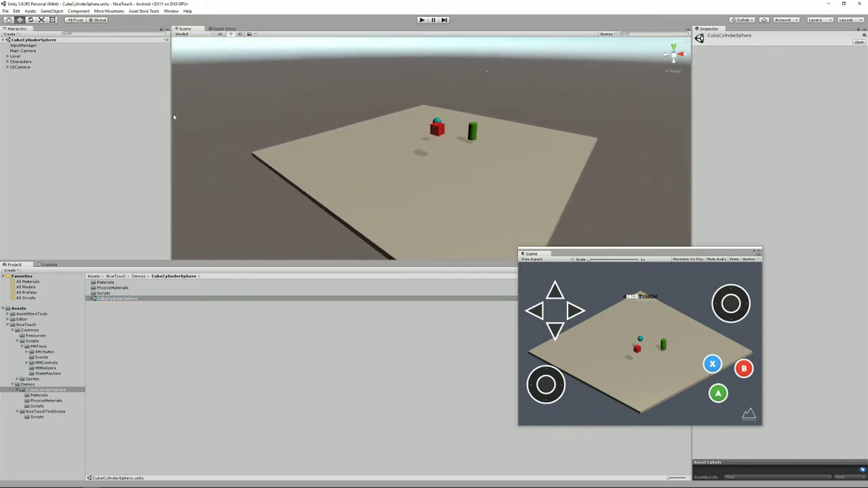
Step: Inspect the InputManager object, view its CubeCylinderSphereInputManager script in MonoDevelop and return to Unity
left_click(32, 46)
left_click(34, 62, "shift")
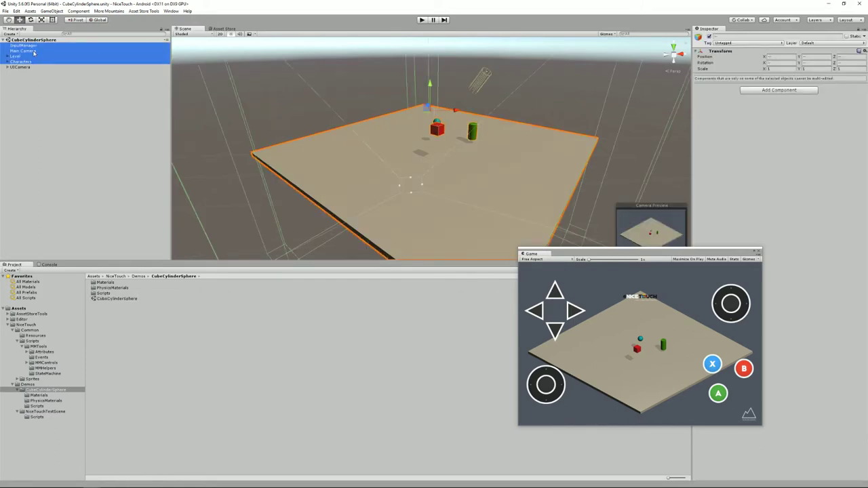
left_click(32, 46)
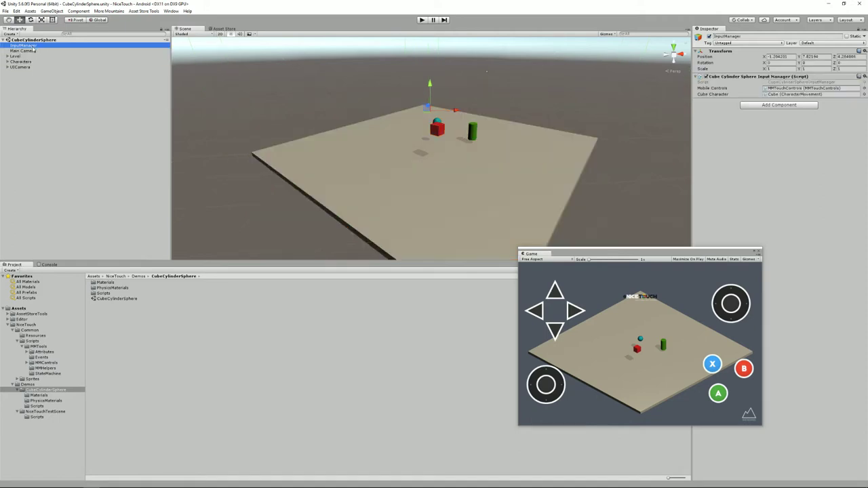
left_click(800, 82)
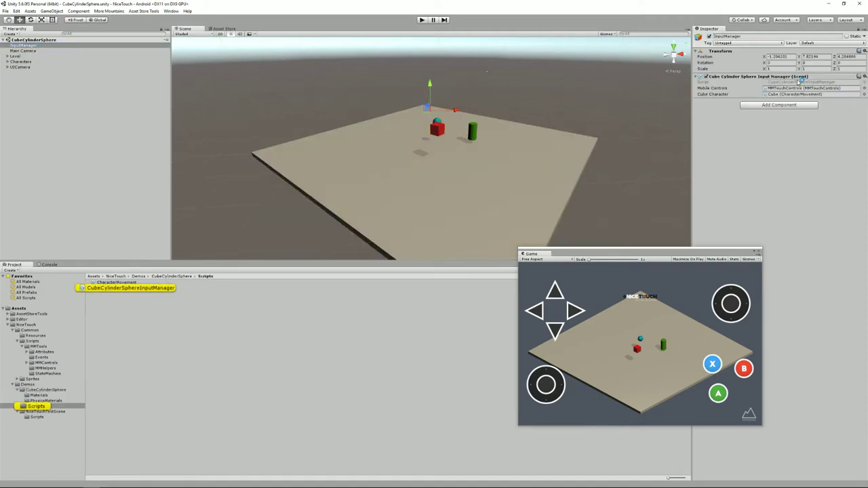
left_click(323, 482)
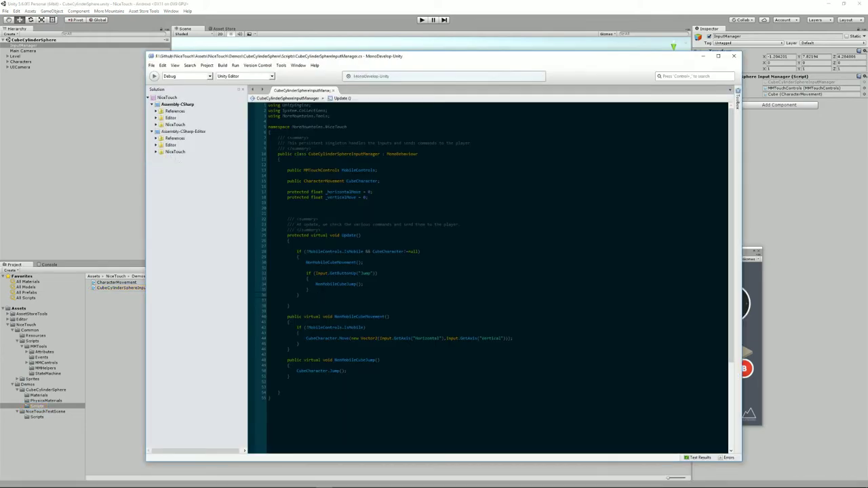
left_click(441, 9)
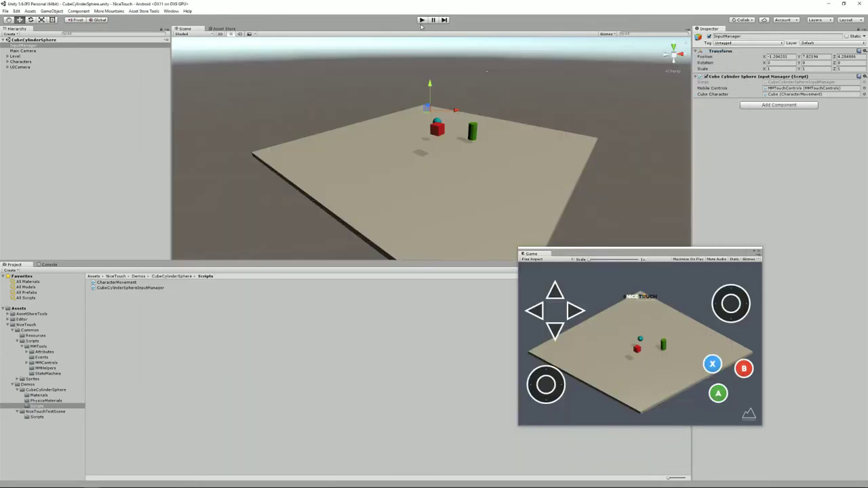
Step: Switch the build platform to PC, Mac & Linux Standalone and close the Build Settings
left_click(421, 19)
left_click(6, 11)
left_click(20, 79)
left_click(315, 174)
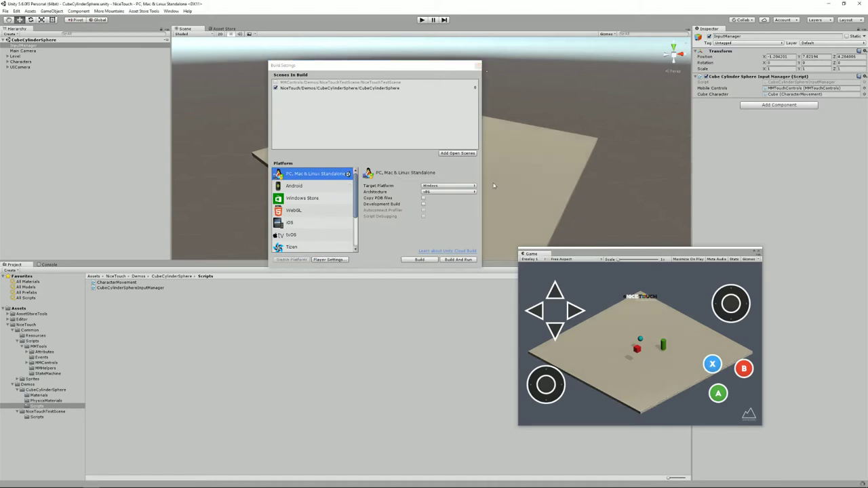
left_click(478, 65)
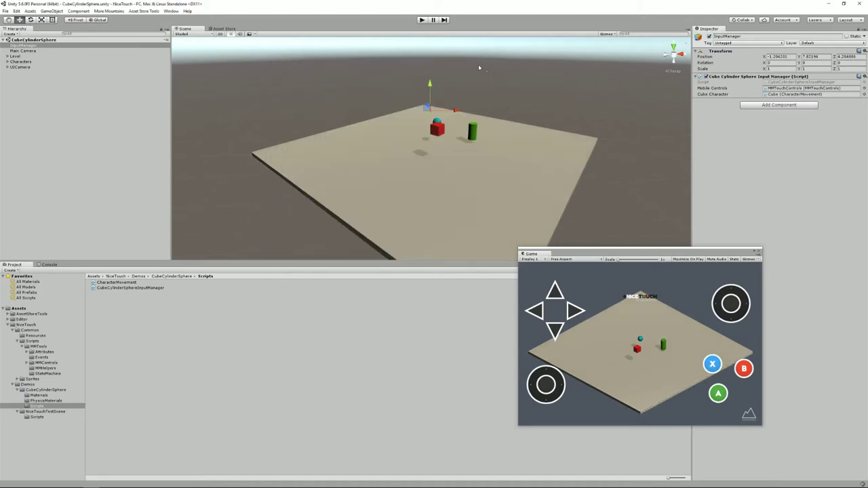
Step: Run the CubeCylinderSphere scene, shift the Game view up slightly, test the cube's movement with the keyboard and stop play mode
left_click(422, 19)
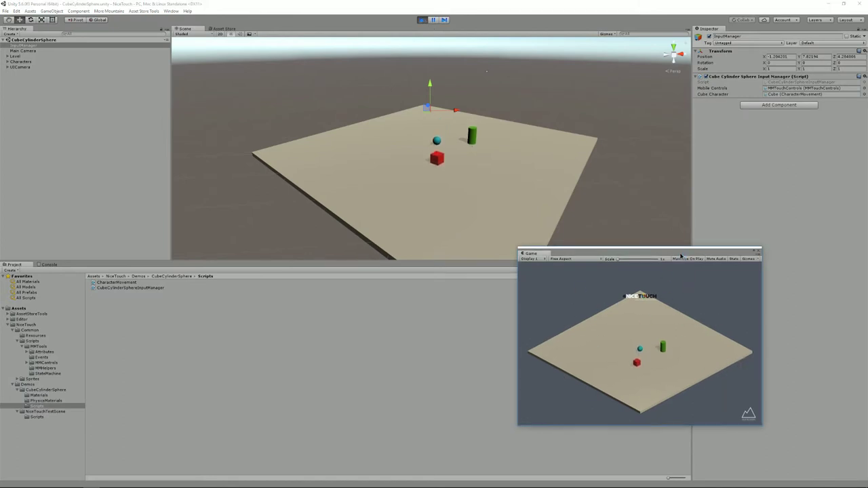
left_click_drag(681, 257, 662, 228)
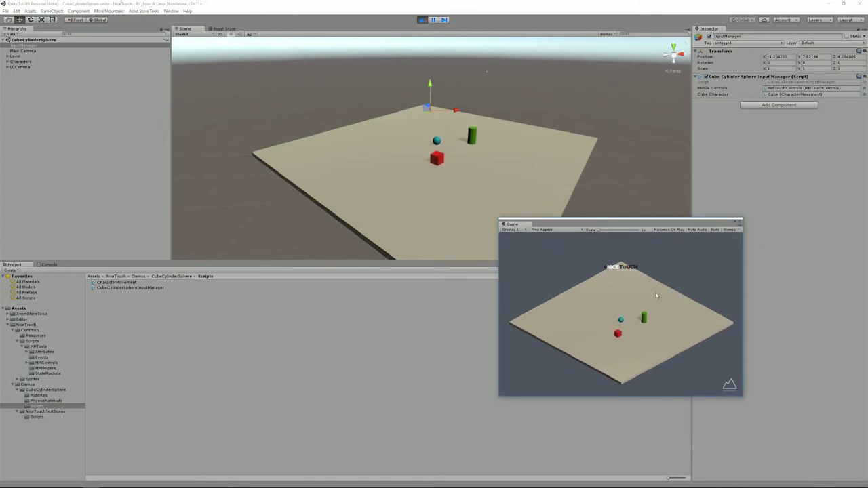
key("Left")
key("Down")
key("Up")
key("Left")
key("Right")
key("ctrl+p")
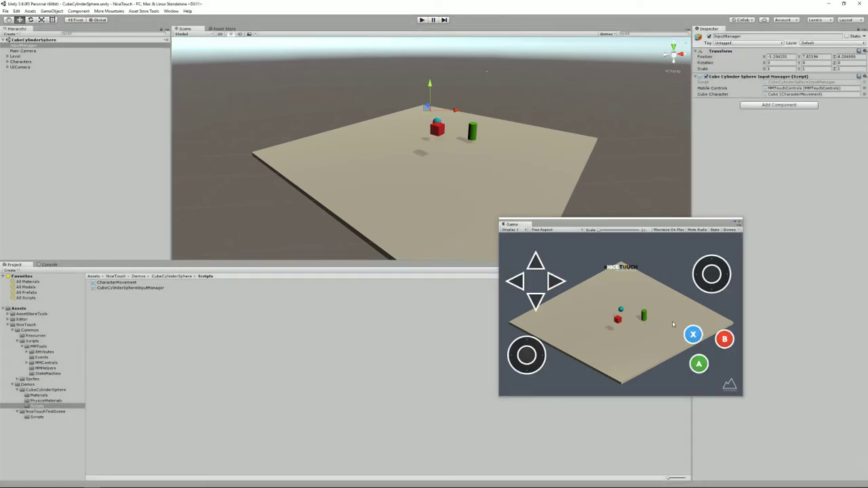
Step: Switch the build platform back to Android and close the Build Settings
left_click(20, 46)
left_click(6, 10)
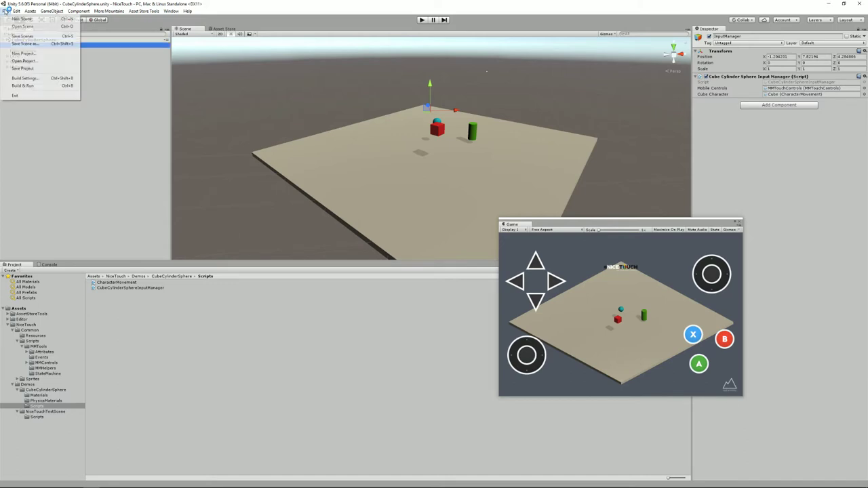
left_click(32, 78)
left_click(306, 187)
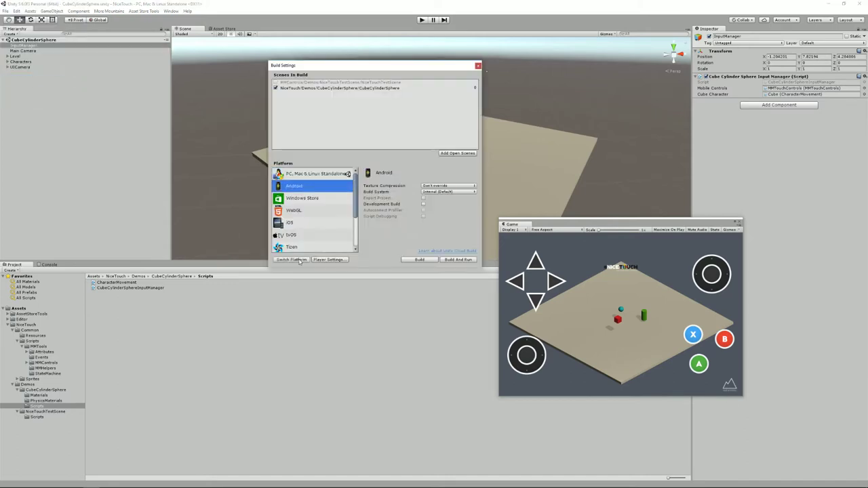
left_click(296, 261)
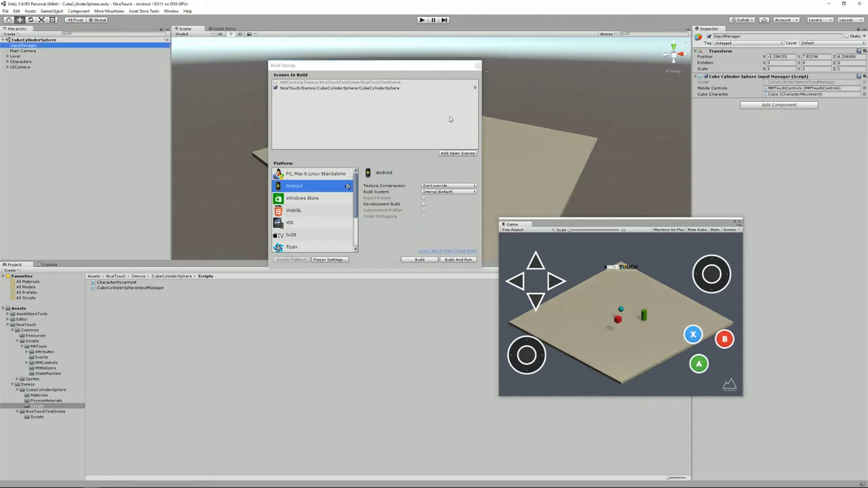
left_click(478, 66)
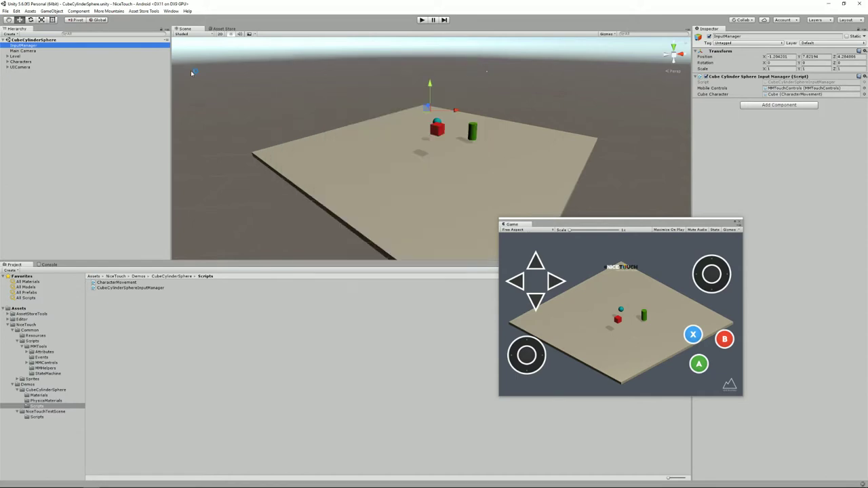
Step: Inspect the InputManager, the Main Camera and the Level group's Directional Light, Ground and Borders
left_click(27, 62, "shift")
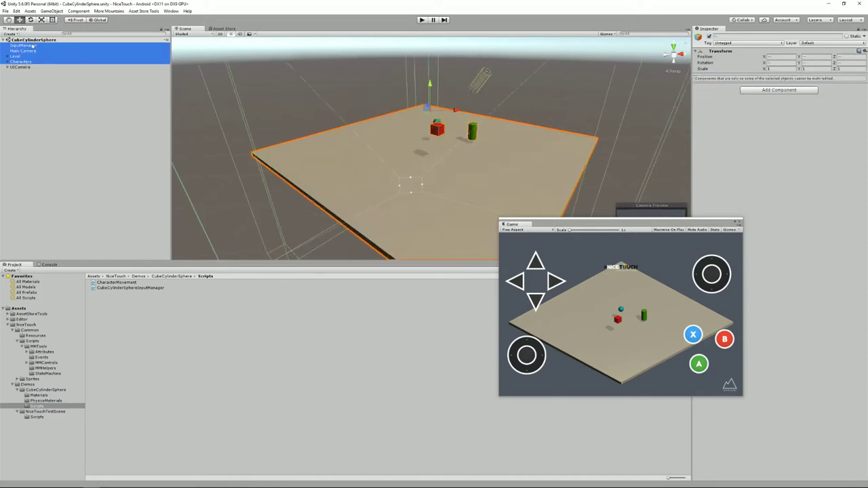
left_click(31, 47)
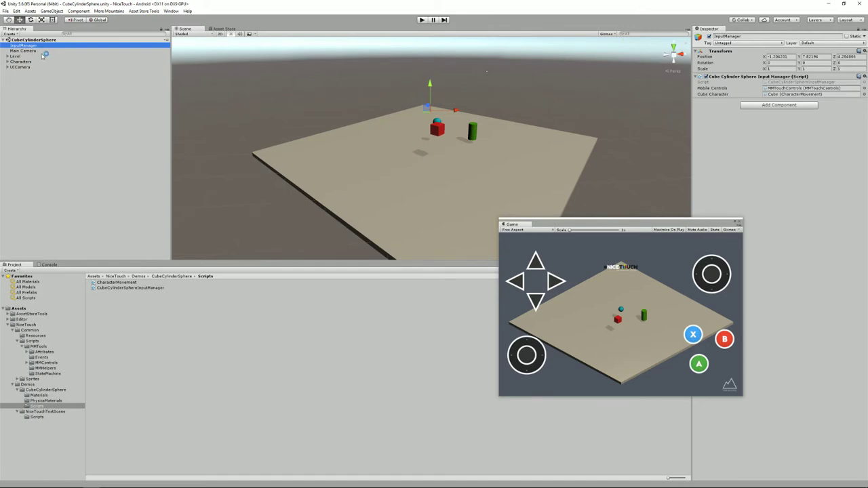
left_click(35, 52)
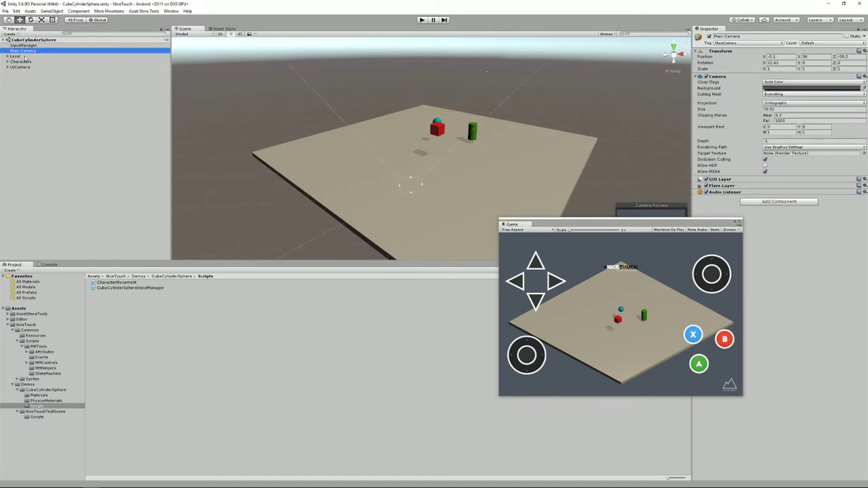
left_click(24, 56)
left_click(6, 57)
left_click(25, 62)
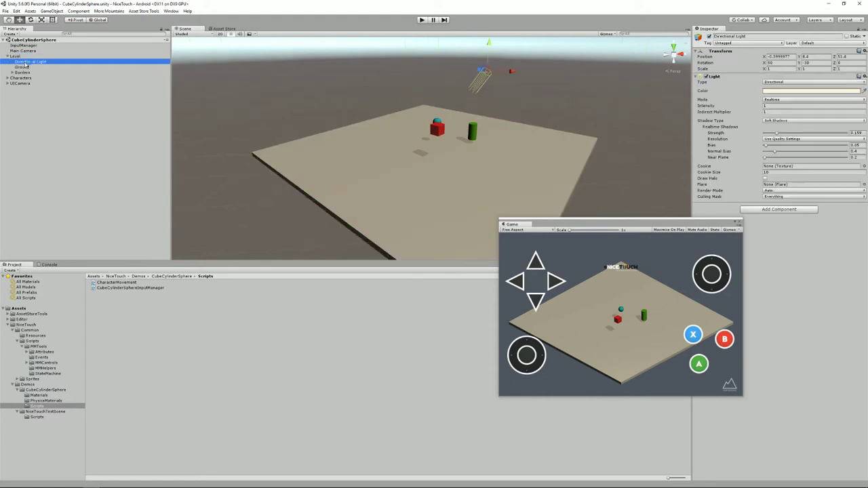
left_click(25, 67)
left_click(26, 72)
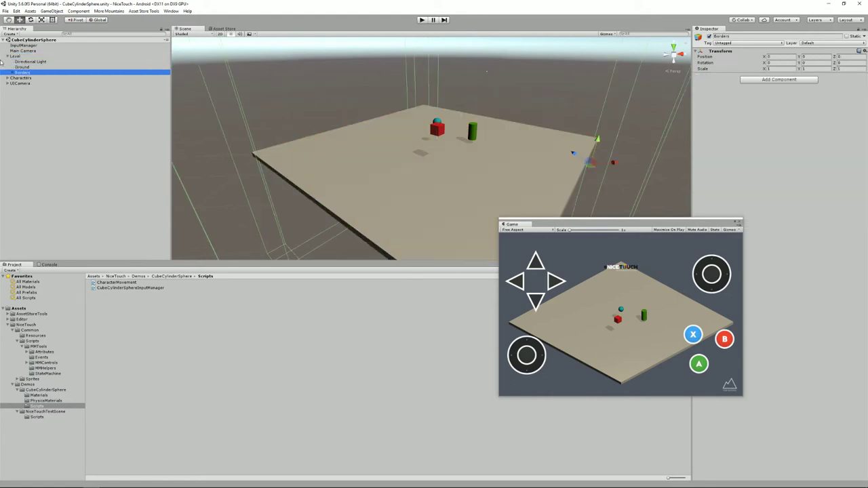
left_click(6, 56)
Step: Inspect the Characters group's Sphere, Cube and Cylinder, moving the Game view off the Inspector to show the Cylinder's Character Movement settings
left_click(15, 62)
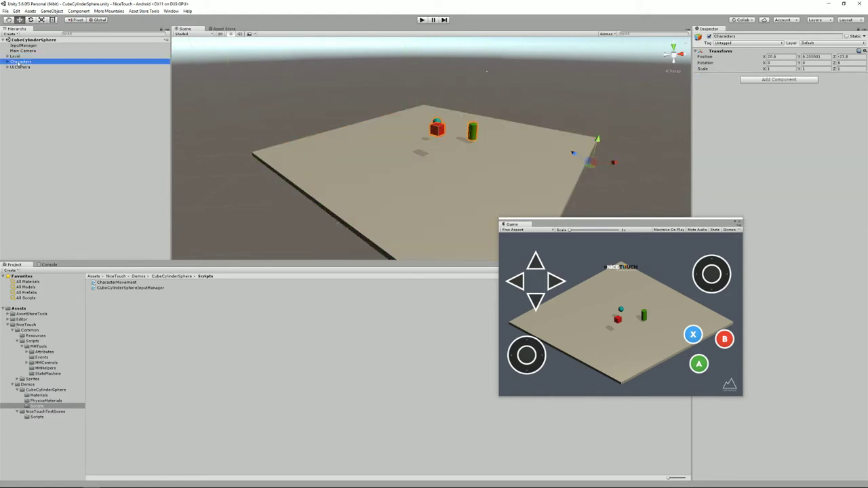
left_click(8, 62)
left_click(22, 67)
left_click(21, 72)
left_click(23, 78)
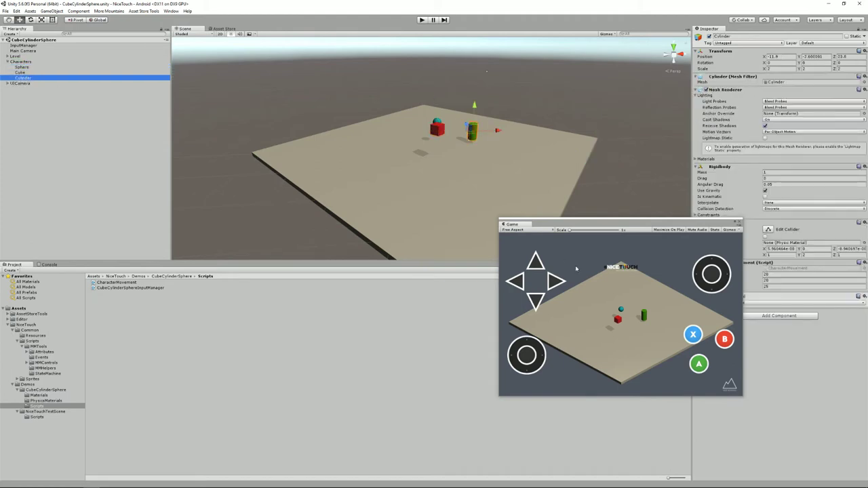
left_click(797, 371)
left_click_drag(702, 227, 630, 245)
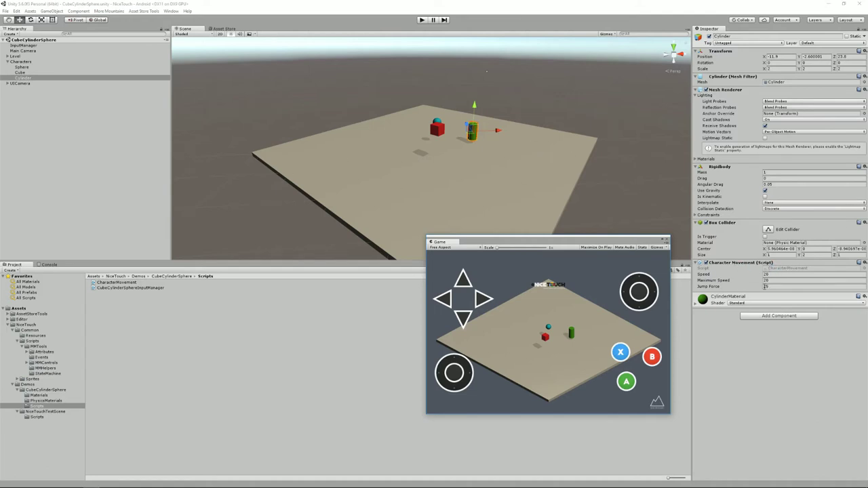
Step: Frame the UICamera in the Scene view, expand its hierarchy and inspect the Canvas component settings
left_click(25, 84)
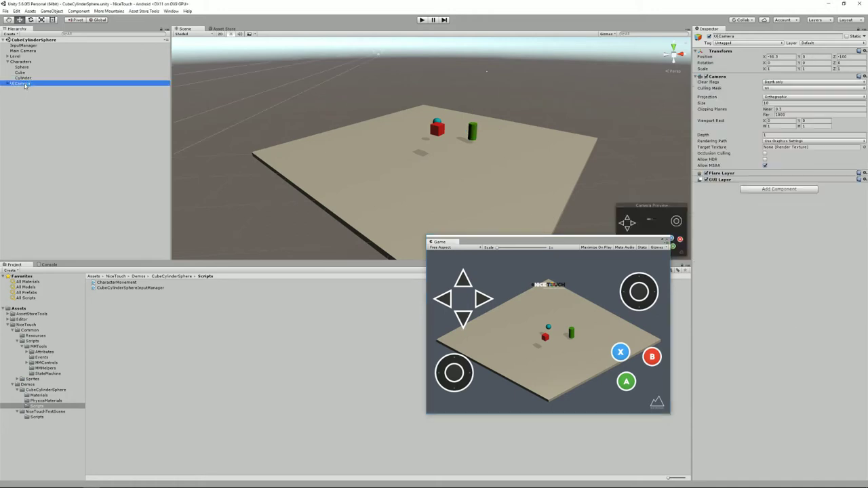
double_click(28, 85)
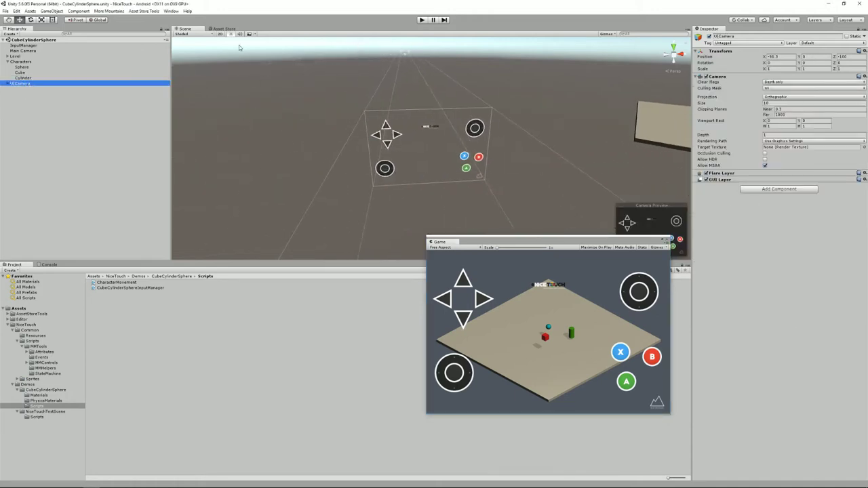
left_click(7, 84)
left_click(14, 88)
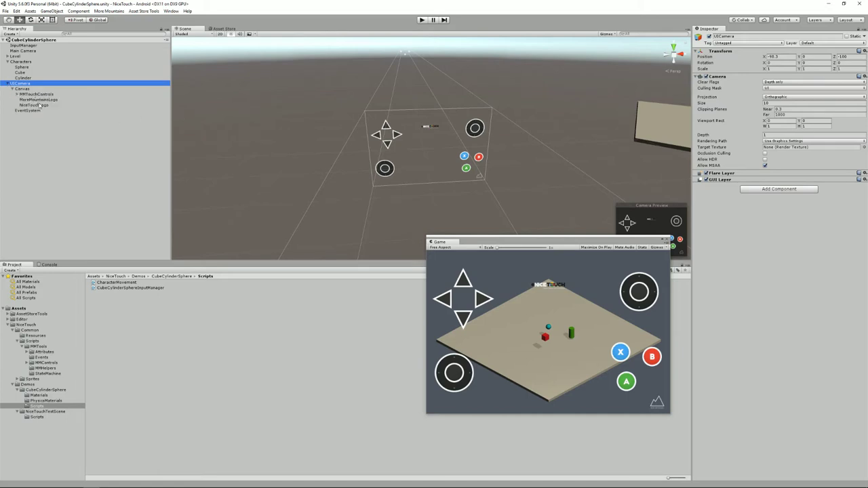
left_click(26, 89)
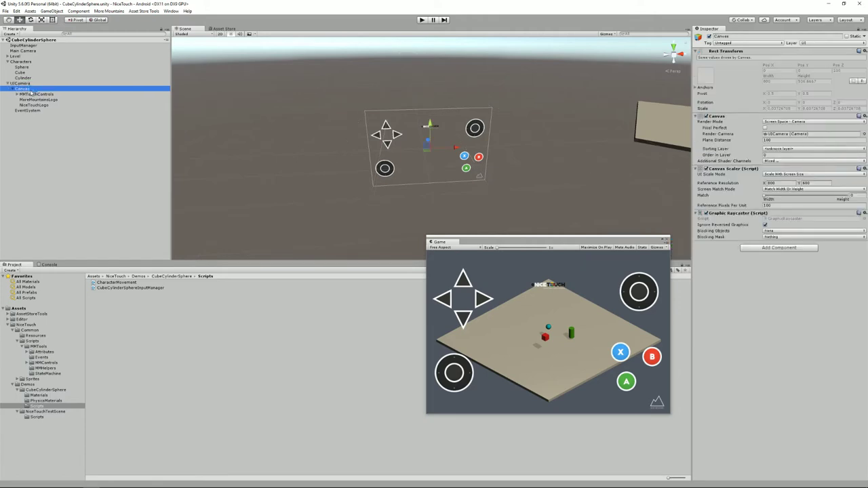
Step: Inspect the MMTouchControls object and try out the Alpha value of its Canvas Group
left_click(32, 94)
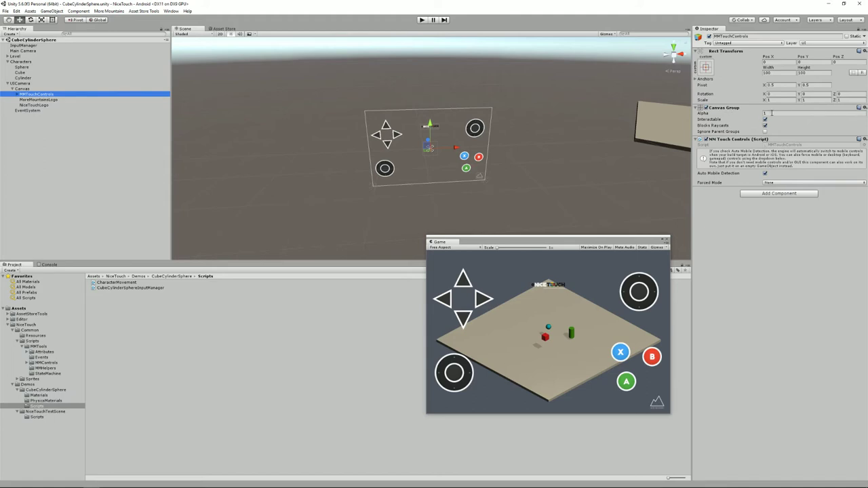
left_click(771, 113)
mouse_move(759, 116)
left_mouse_down()
mouse_move(744, 116)
mouse_move(759, 116)
left_mouse_up()
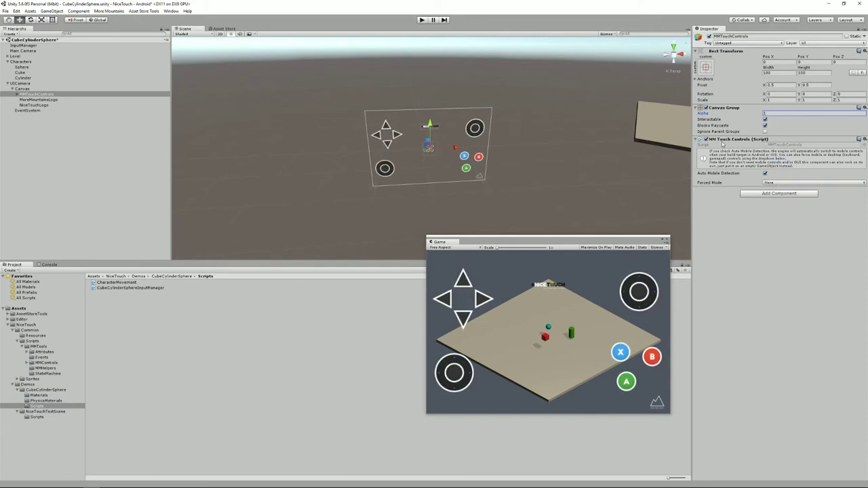
Step: Delete the MoreMountainsLogo and NiceTouchLogo images from the Canvas
left_click(39, 100)
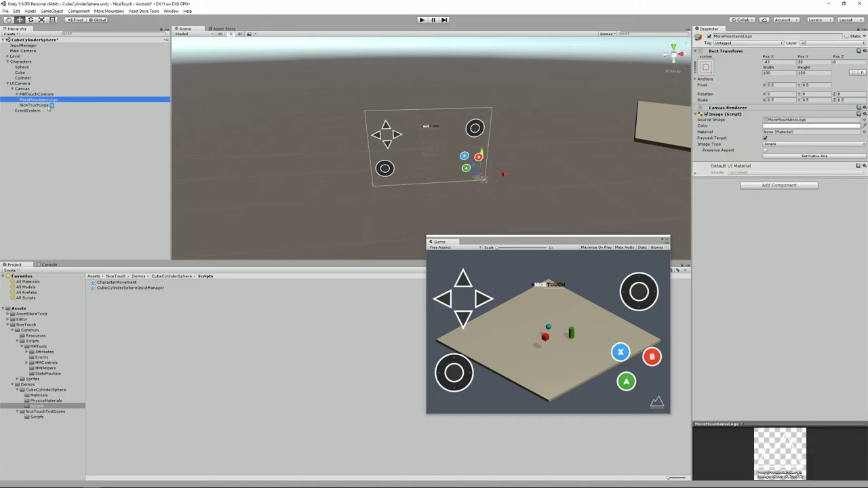
key("Delete")
left_click(40, 100)
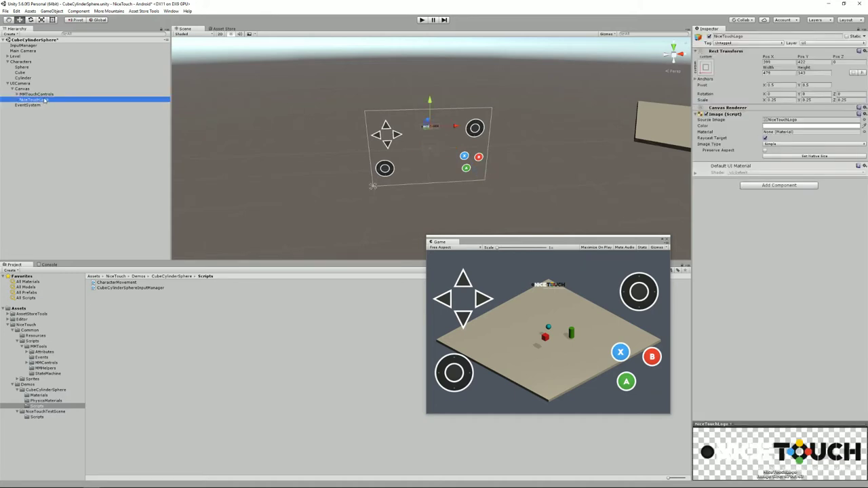
key("Delete")
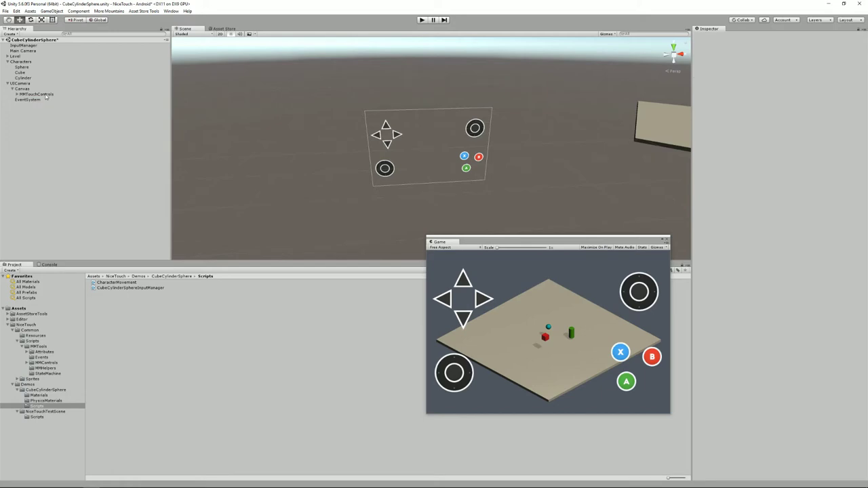
Step: Expand MMTouchControls and add two copies of the UICamera prefab from Common > Resources to the scene
left_click(37, 95)
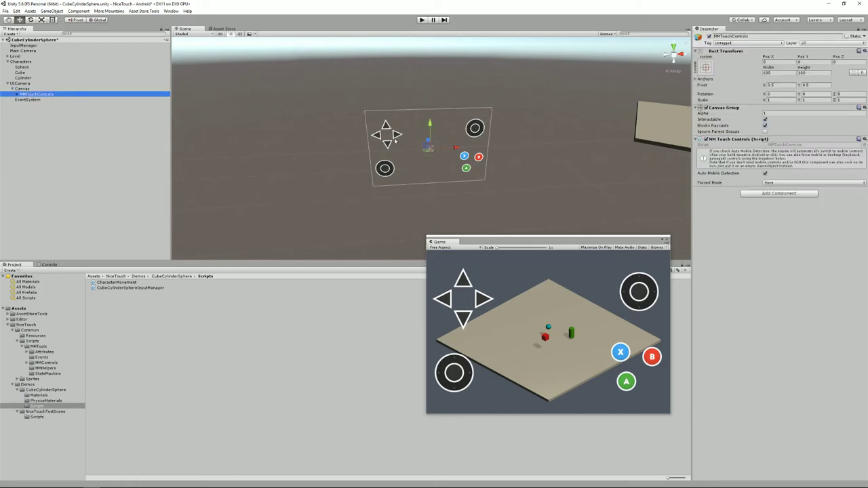
left_click(17, 95)
left_click(35, 335)
left_click(107, 283)
left_click_drag(107, 282, 304, 194)
left_click_drag(105, 282, 24, 56)
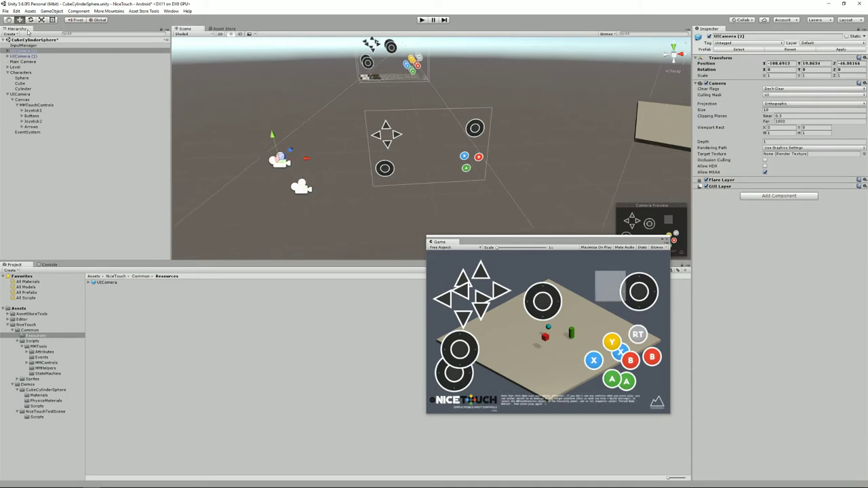
Step: Undo the addition of the two UICamera prefab copies to the scene
key("ctrl+z")
key("ctrl+z")
key("ctrl+z")
key("ctrl+z")
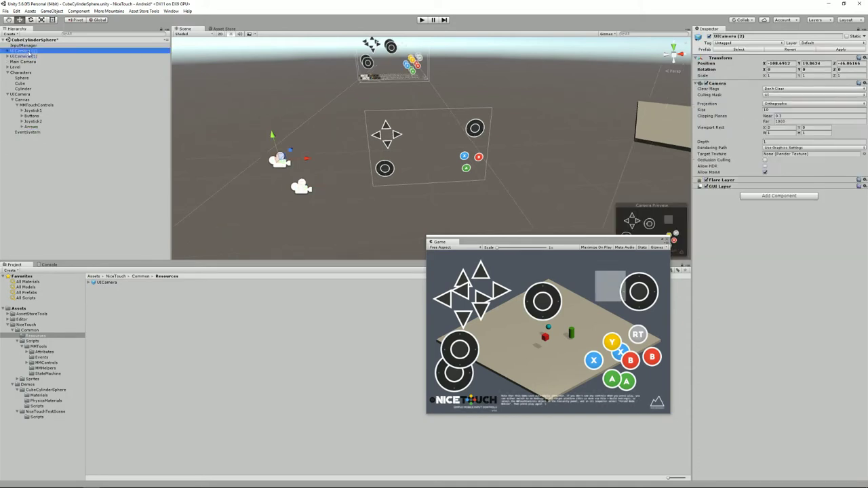
key("ctrl+z")
key("ctrl+z")
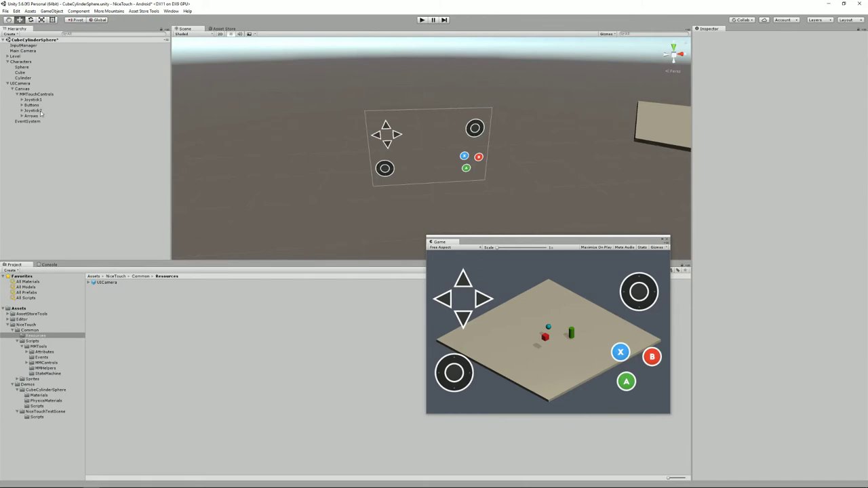
Step: Examine the MM Touch Controls script on MMTouchControls, including its Auto Mobile Detection option
left_click(35, 95)
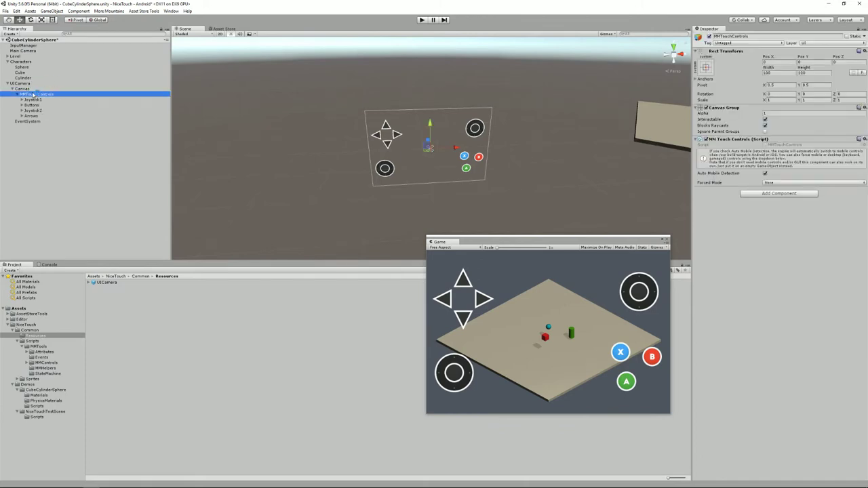
scroll(443, 147, "up", 2)
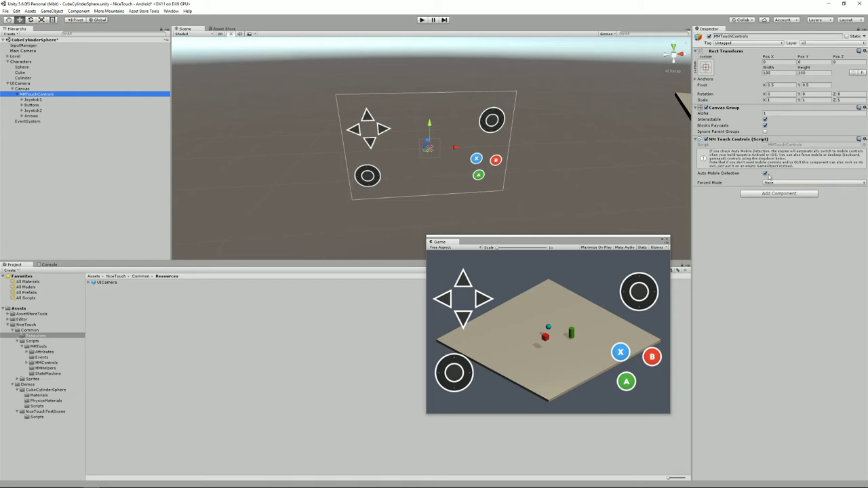
left_click(766, 173)
Step: Look at the PC, Mac & Linux Standalone and Android platforms in the Build Settings and close the window
left_click(6, 12)
left_click(42, 81)
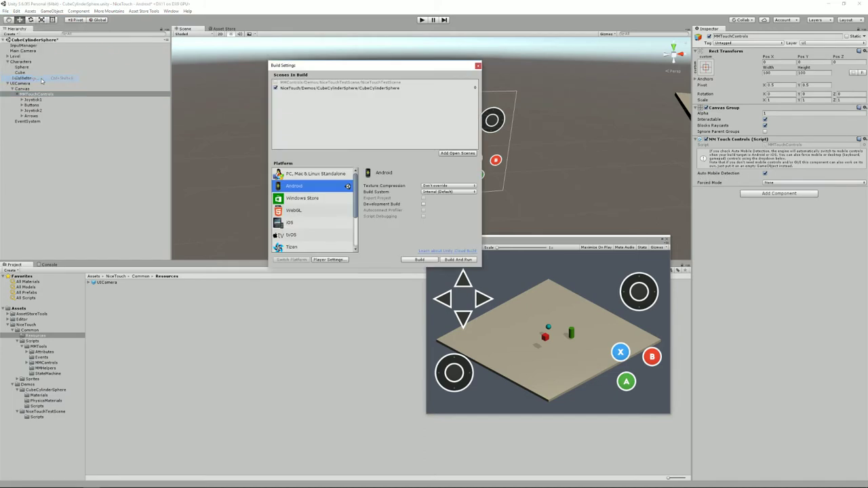
left_click(327, 178)
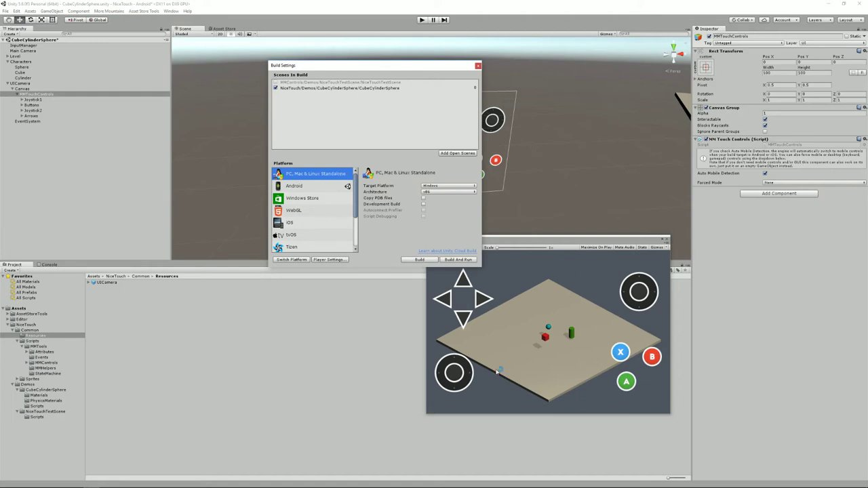
left_click(307, 186)
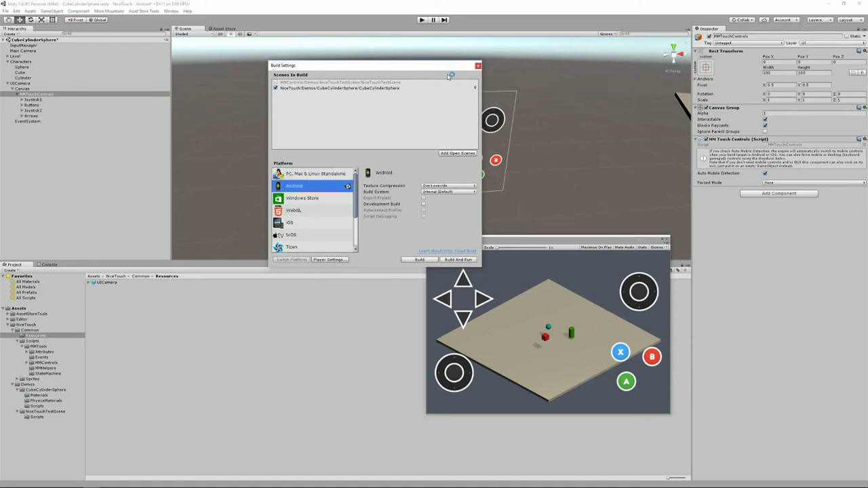
left_click(478, 66)
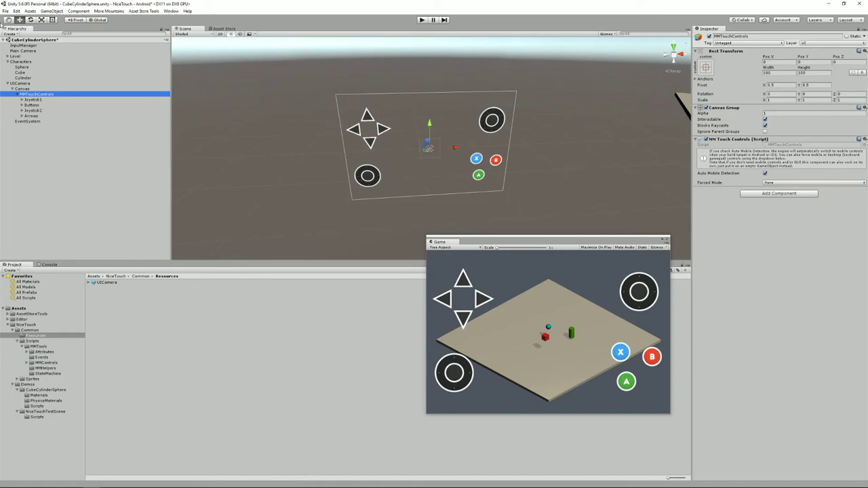
left_click(5, 11)
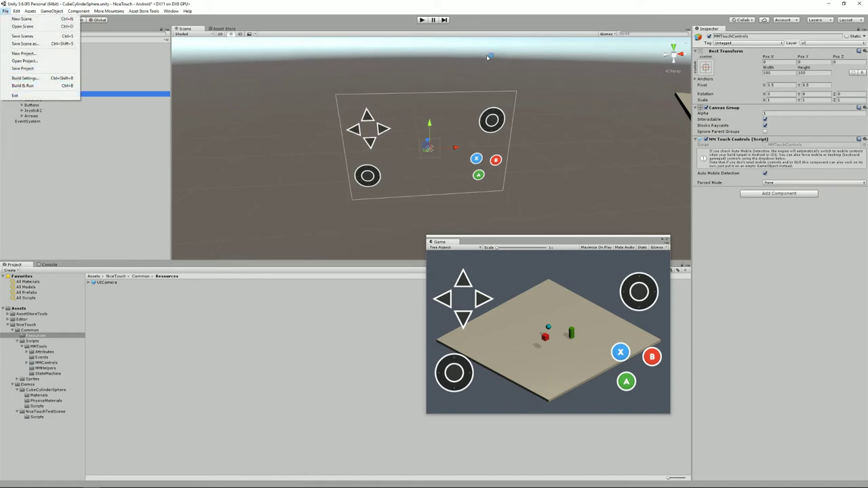
left_click(538, 15)
Step: Set the MMTouchControls Forced Mode to Desktop, run the scene to test it and stop play mode
left_click(780, 184)
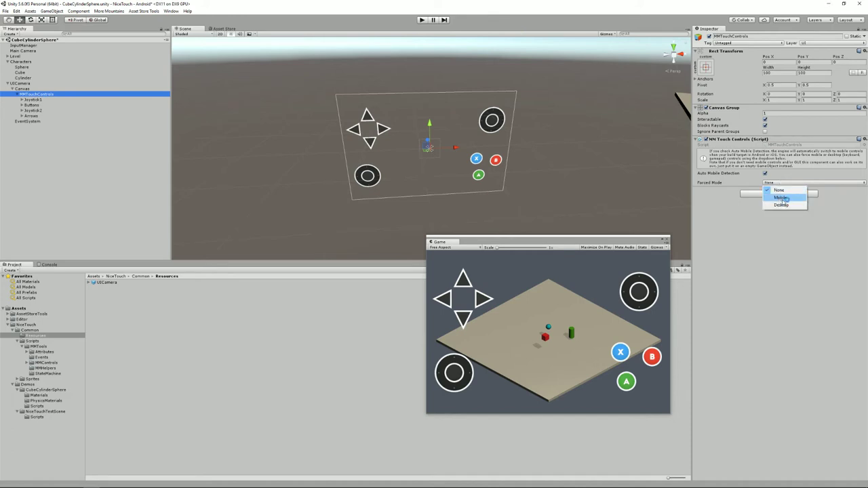
left_click(781, 205)
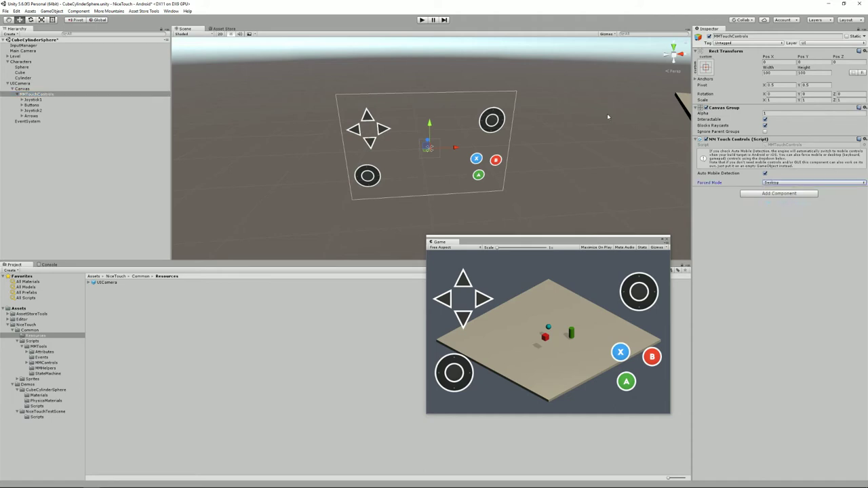
left_click(422, 20)
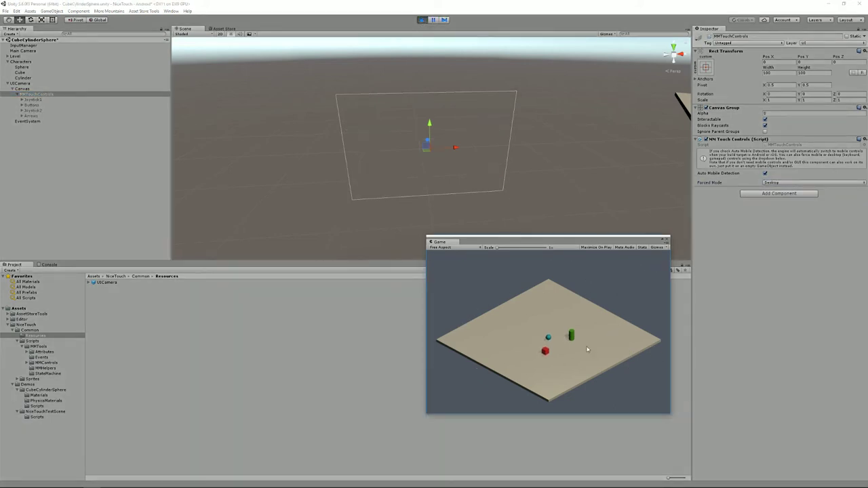
left_click(422, 20)
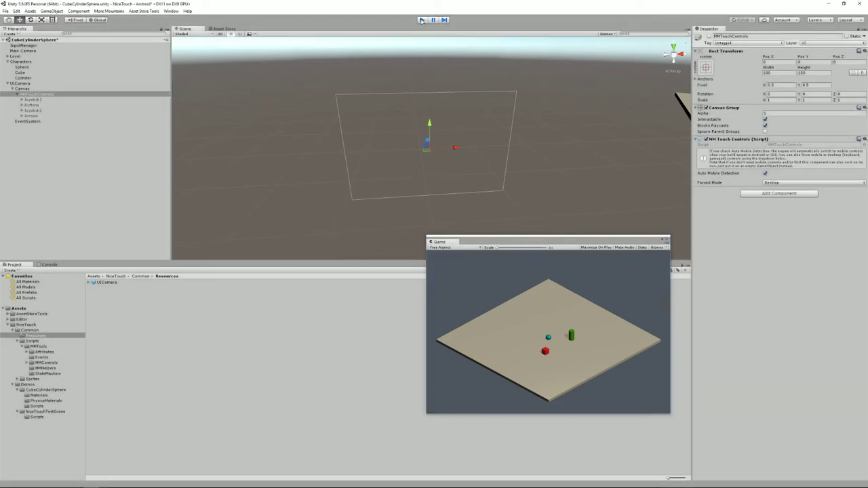
Step: Set the MMTouchControls Forced Mode to Mobile, run the scene to test it and stop play mode
left_click(786, 183)
left_click(781, 197)
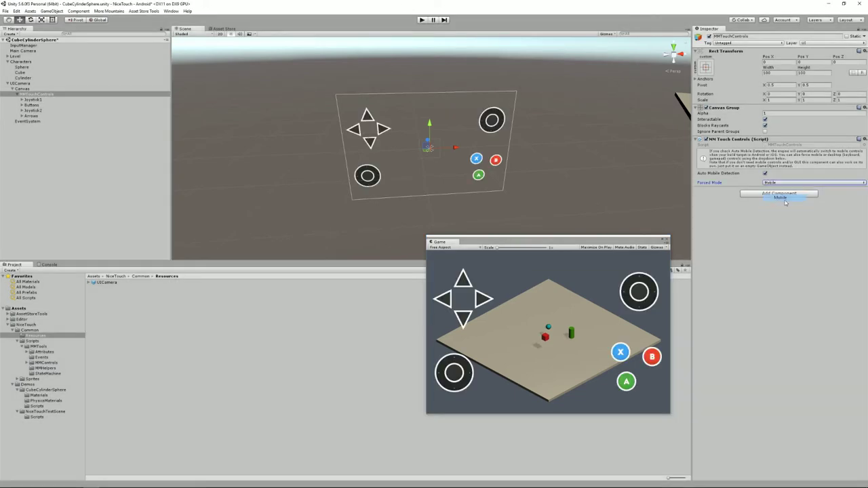
left_click(422, 20)
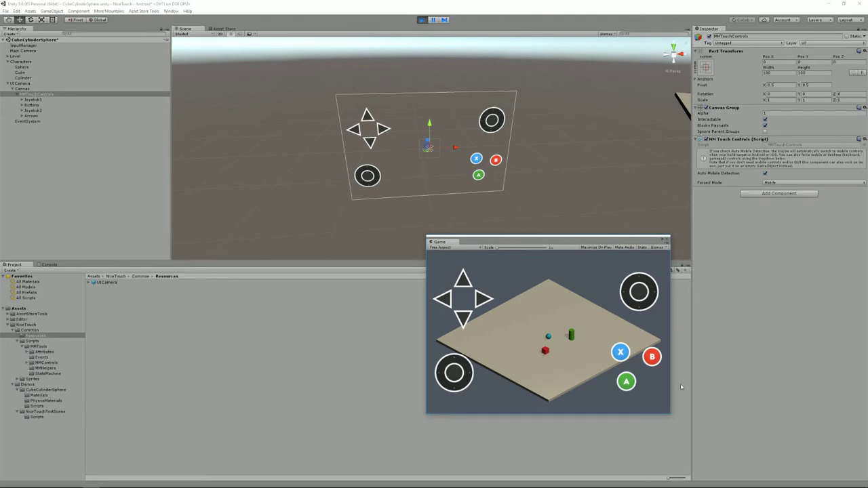
key("ctrl+p")
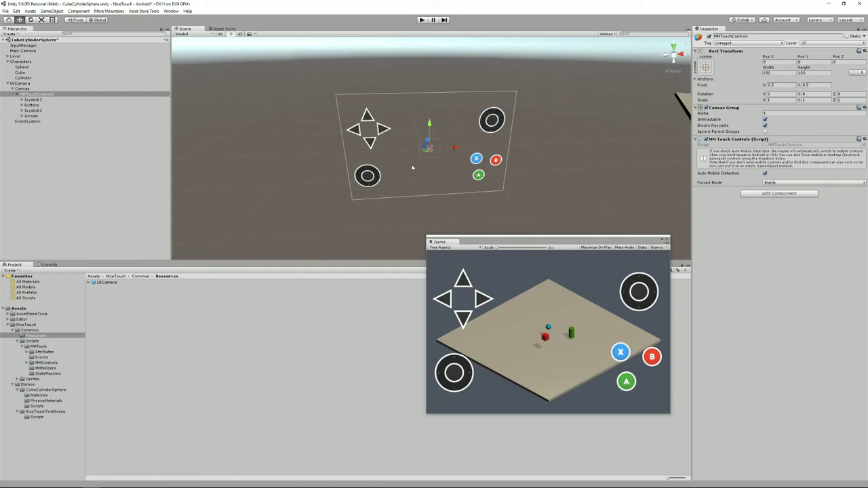
Step: In a 2D Scene view, shift Joystick1 slightly right and move the Buttons group up beside the upper-right joystick
scroll(438, 172, "up", 2)
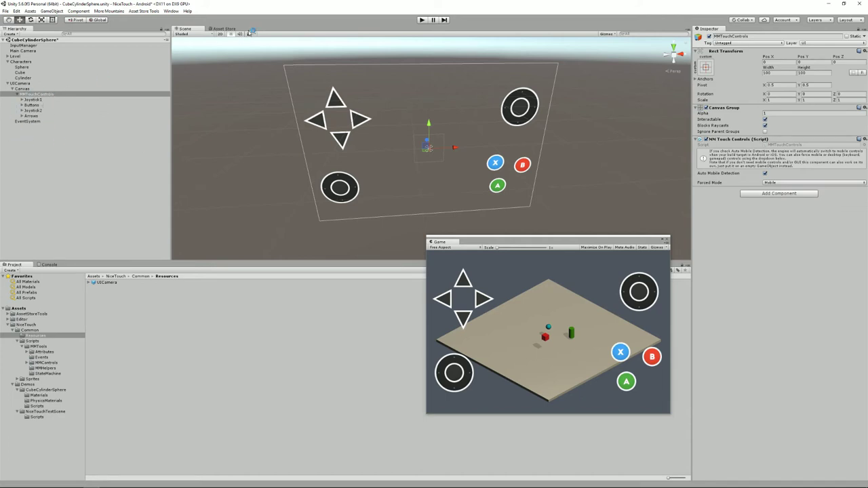
left_click(220, 33)
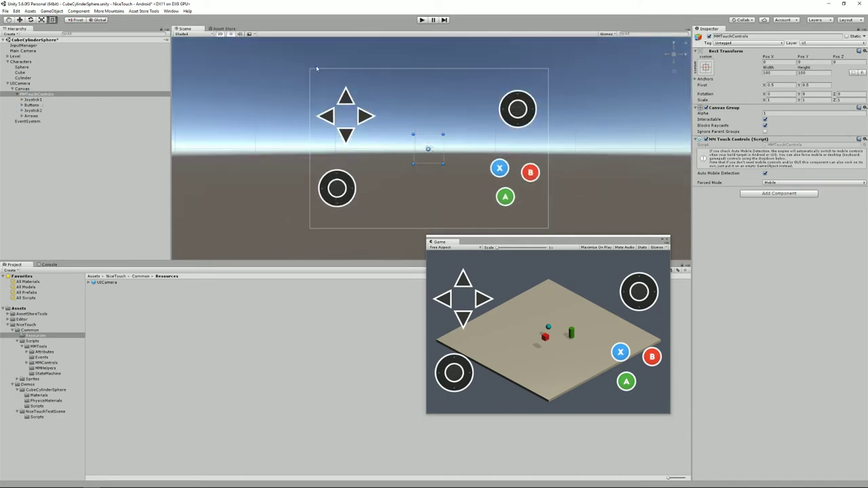
left_click(34, 100)
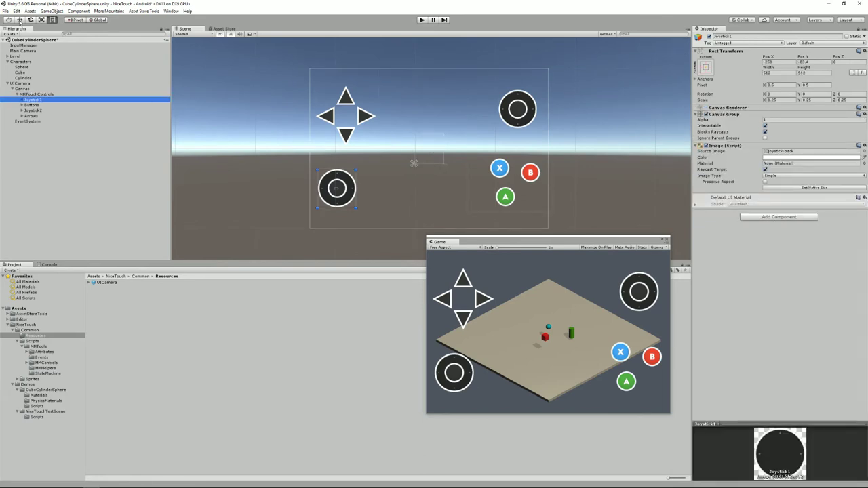
key("w")
mouse_move(344, 183)
left_mouse_down()
mouse_move(388, 186)
mouse_move(356, 188)
left_mouse_up()
left_click(31, 105)
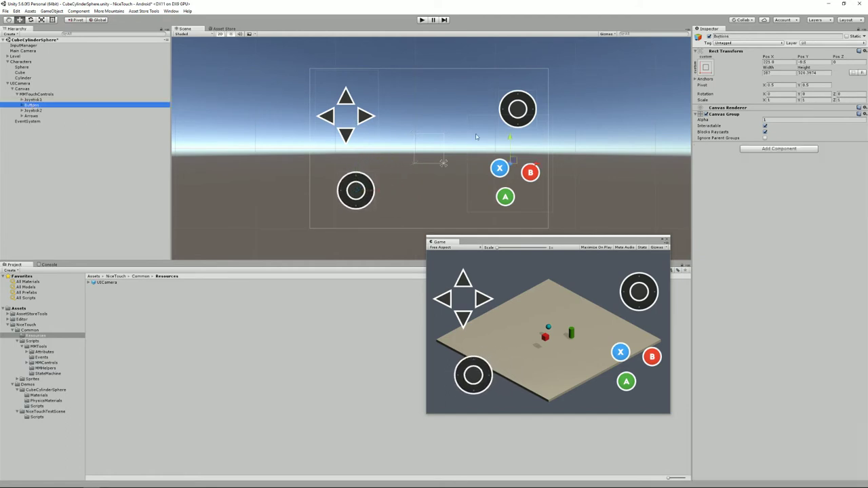
left_click_drag(520, 160, 470, 94)
Step: Expand the Buttons group and delete ButtonA from it
left_click(23, 106)
left_click(23, 106)
left_click(35, 110)
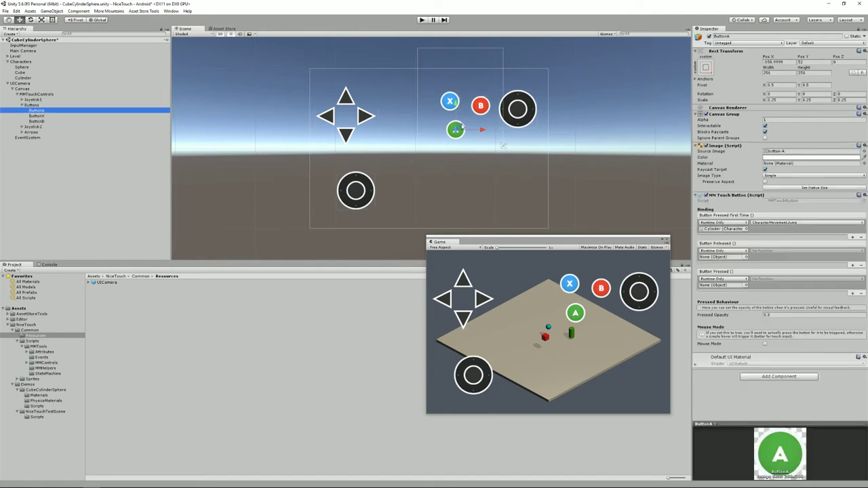
left_click_drag(459, 127, 517, 160)
key("Delete")
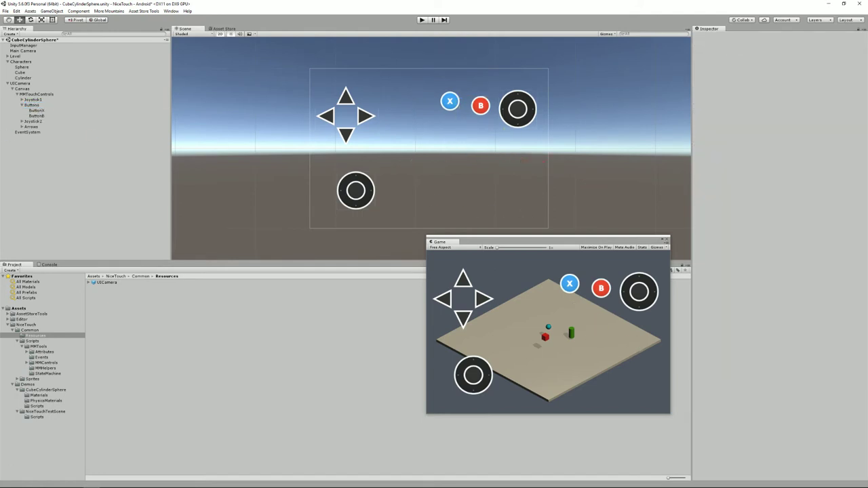
Step: Move ButtonB down to the canvas's lower-right area, level with Joystick1, and set its anchor preset to bottom-right
left_click(36, 116)
left_click_drag(485, 103, 520, 190)
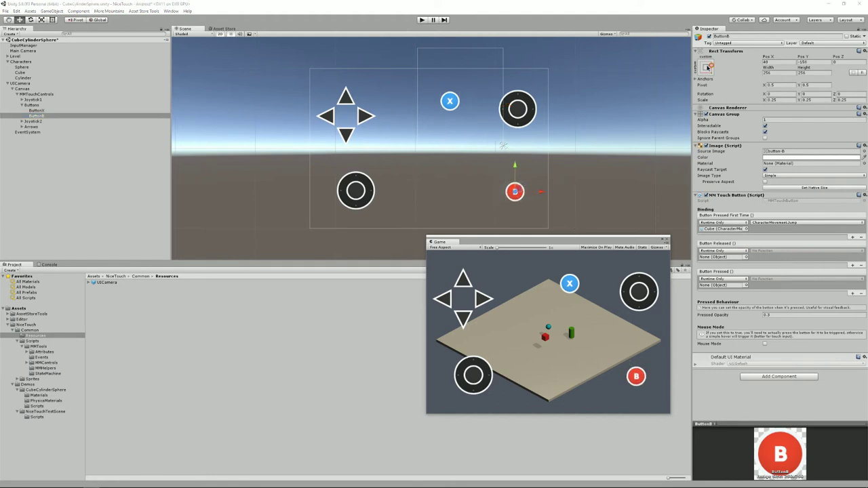
left_click(706, 67)
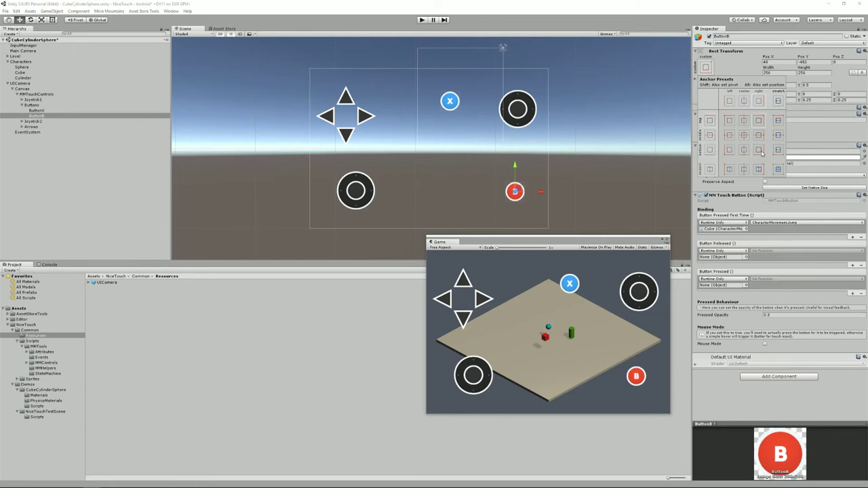
left_click(706, 68)
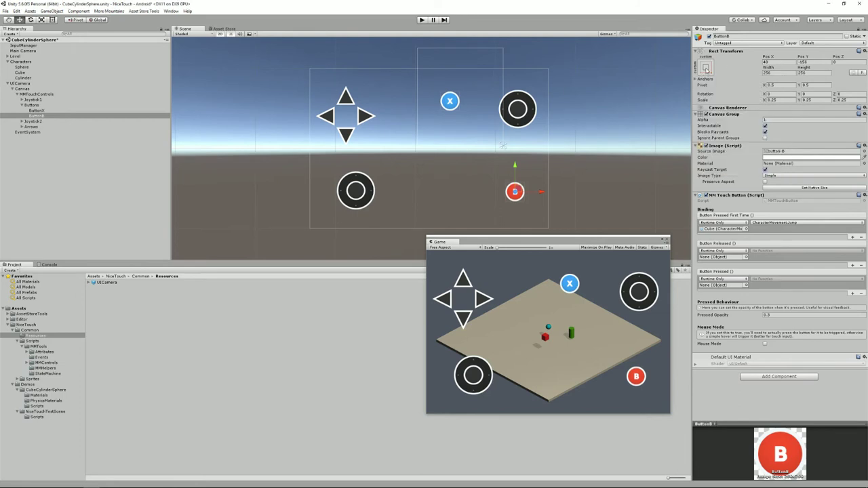
left_click(707, 68)
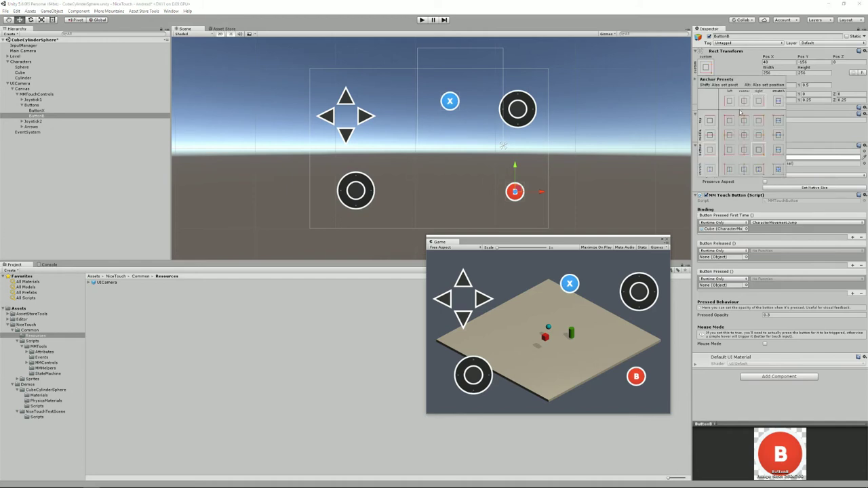
left_click(711, 70)
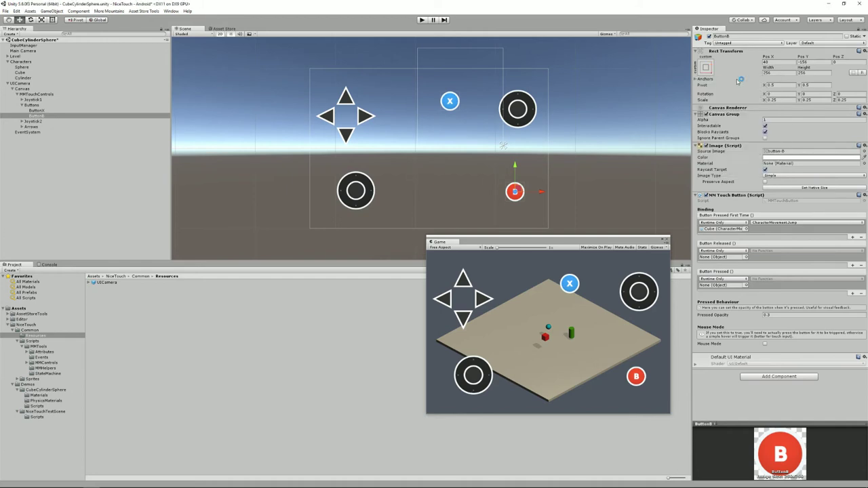
Step: Move ButtonX down beside the lower-right corner, just above ButtonB
left_click(69, 111)
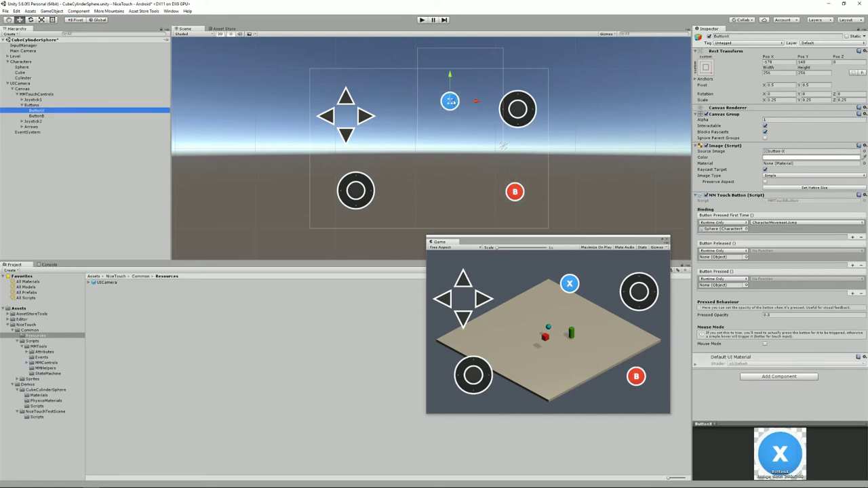
left_click_drag(450, 102, 523, 168)
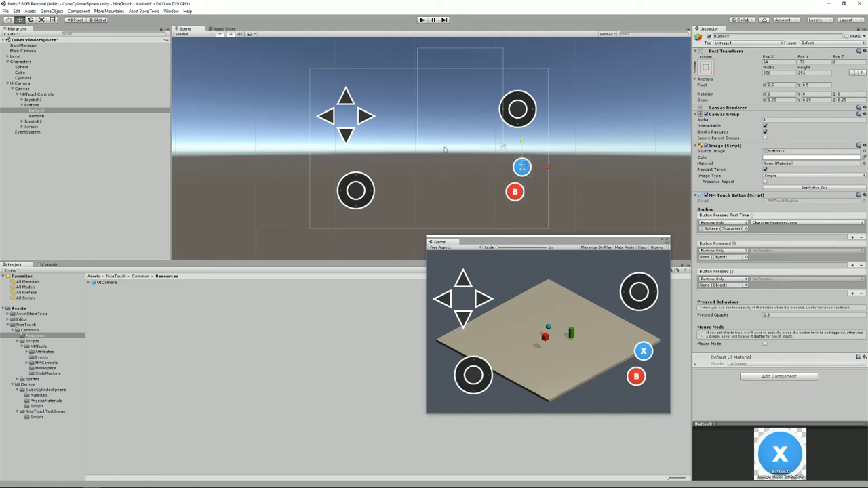
scroll(501, 163, "down", 1)
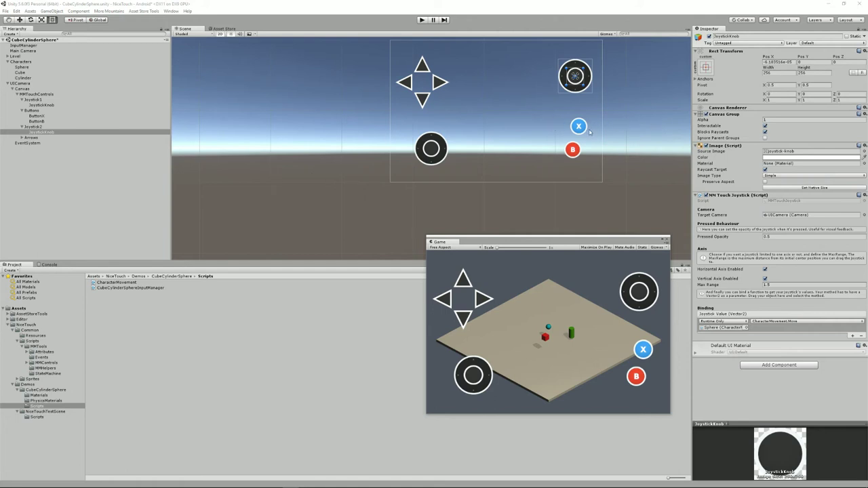
Step: Switch the Scene view to 3D and select the sphere to review its Character Movement component
middle_click_drag(601, 136, 418, 172)
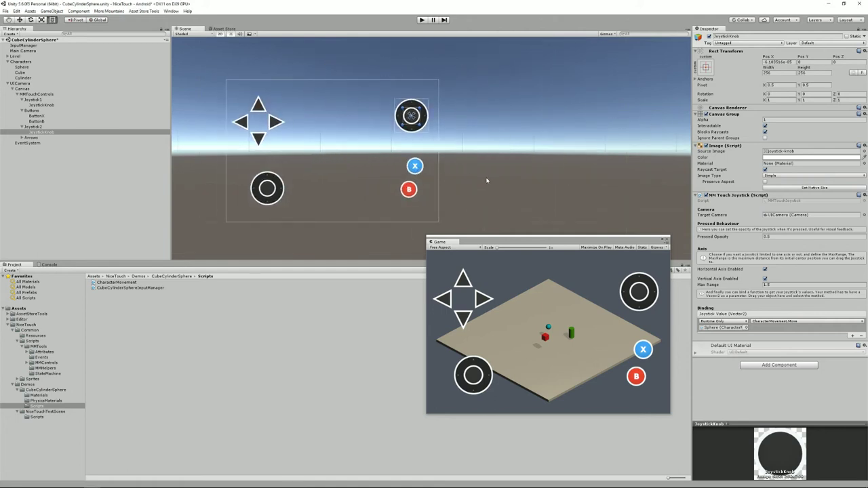
scroll(495, 176, "down", 5)
left_click(220, 34)
left_click_drag(277, 61, 295, 181, "alt")
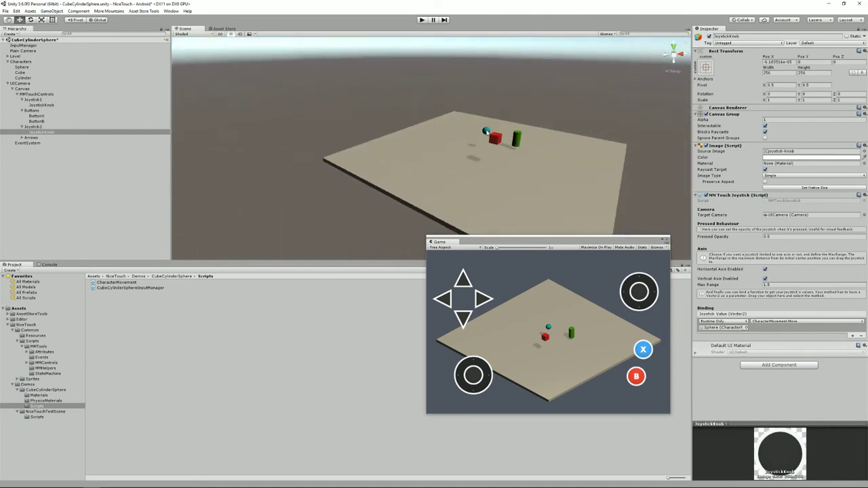
left_click(486, 131)
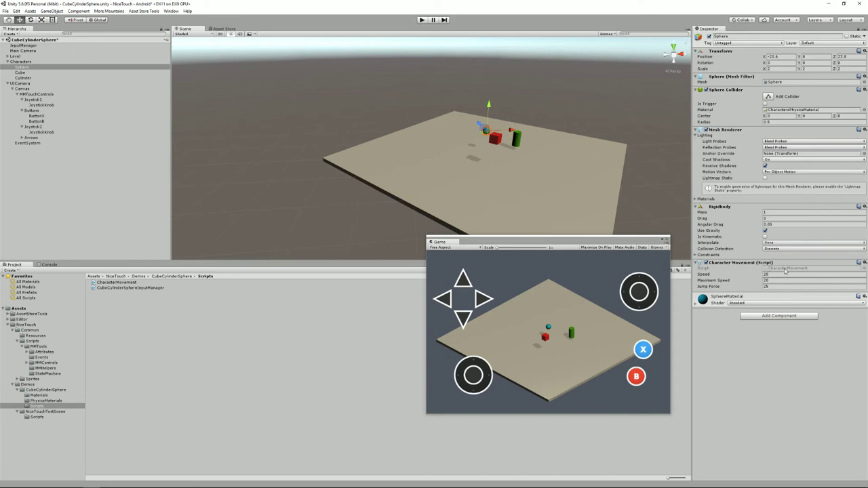
Step: Bind ButtonX's Button Pressed First Time event to the Cube with the CharacterMovement Jump () function
left_click_drag(291, 180, 441, 163, "alt")
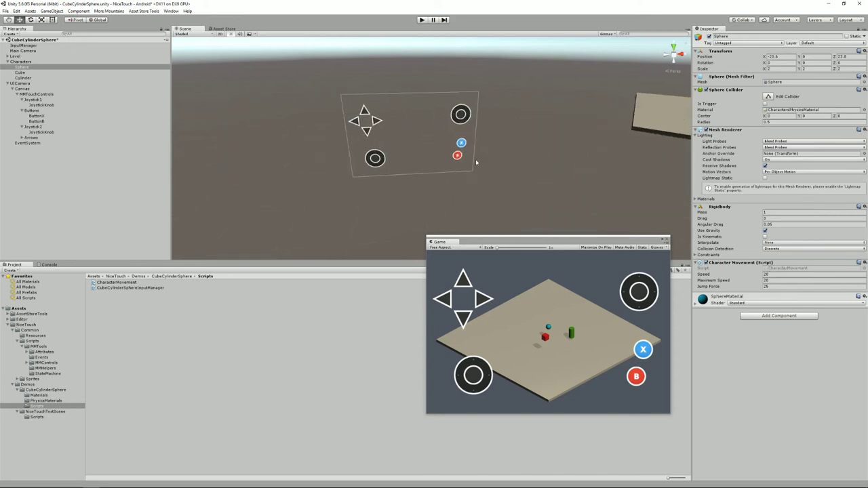
left_click(463, 144)
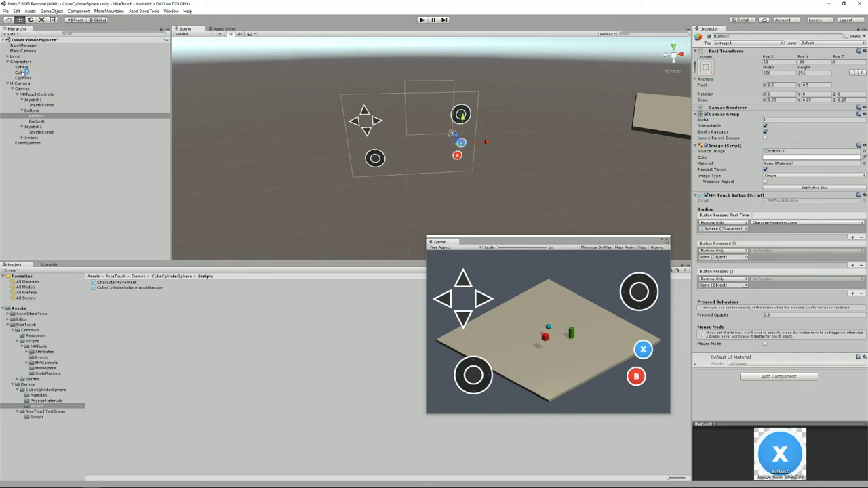
left_click_drag(22, 72, 726, 229)
left_click(778, 223)
mouse_move(785, 285)
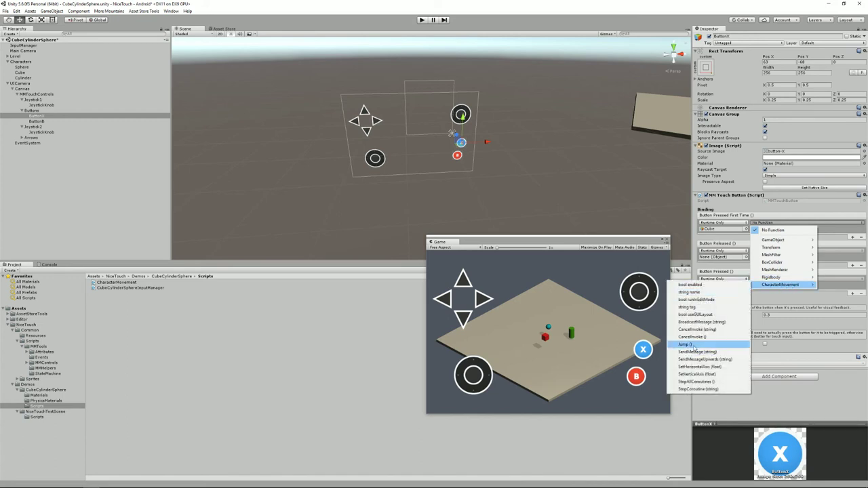
left_click(685, 345)
Step: Open the sphere's CharacterMovement script in MonoDevelop and examine its Jump method
left_click_drag(586, 176, 547, 145, "alt")
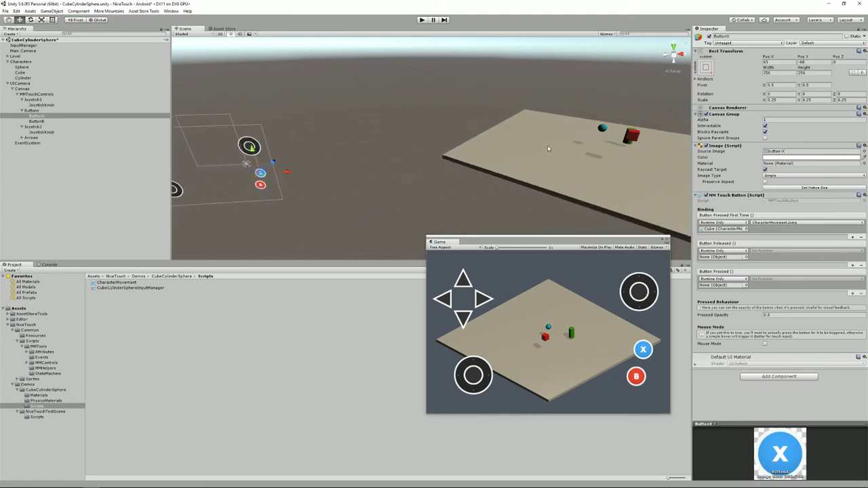
left_click(603, 129)
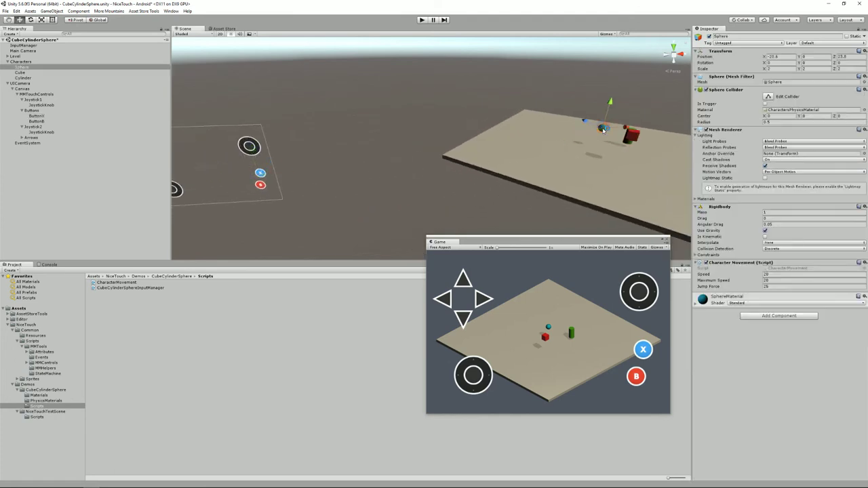
double_click(786, 269)
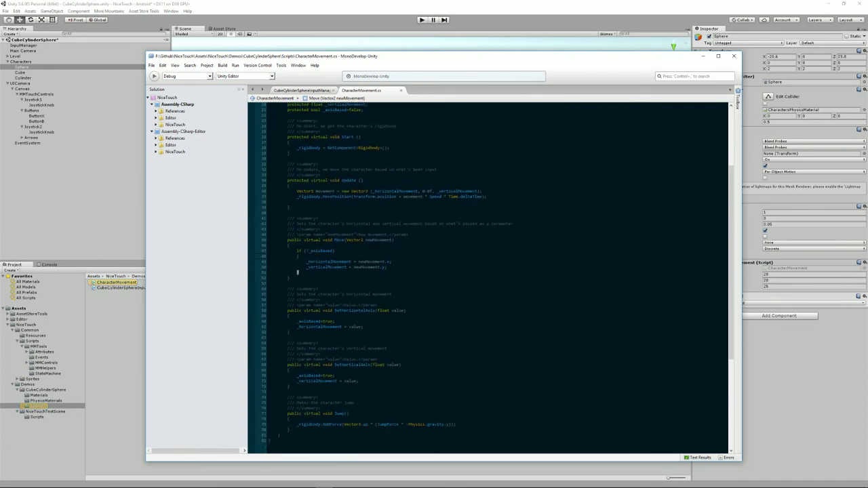
scroll(488, 271, "down", 5)
left_click(339, 345)
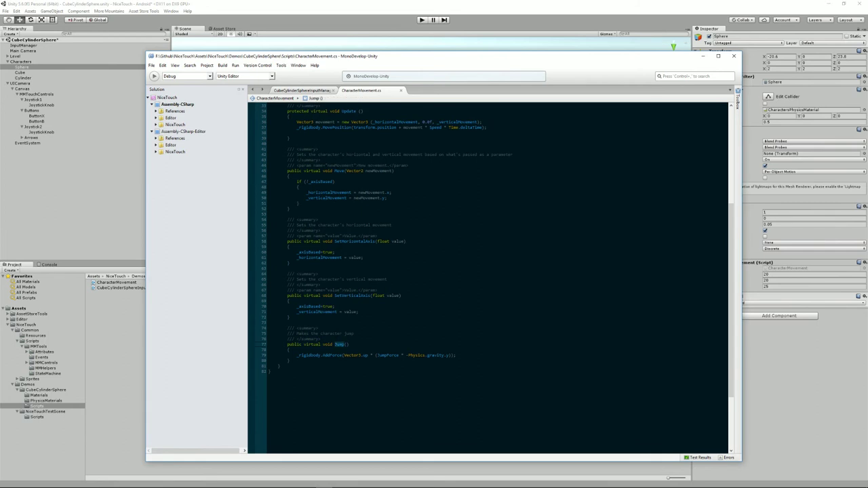
Step: Return to Unity, run the scene, test the X button's jump repeatedly and stop play mode
key("alt+Tab")
key("ctrl+p")
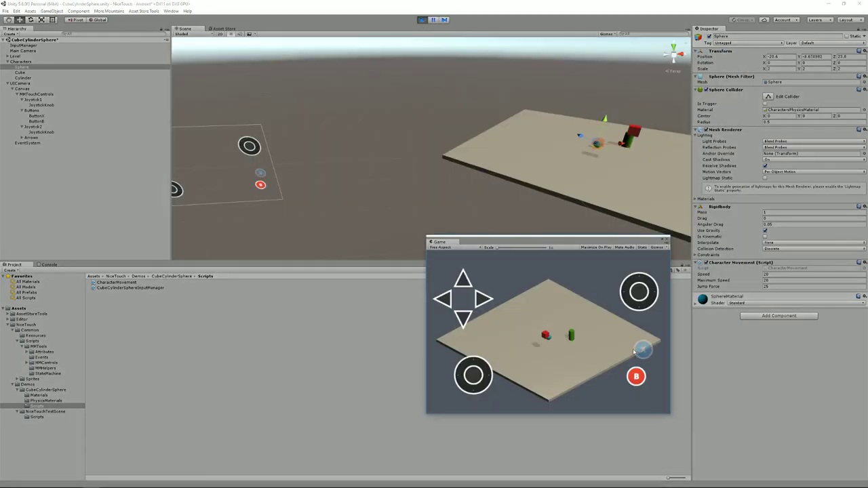
left_click(632, 351)
left_click(633, 351)
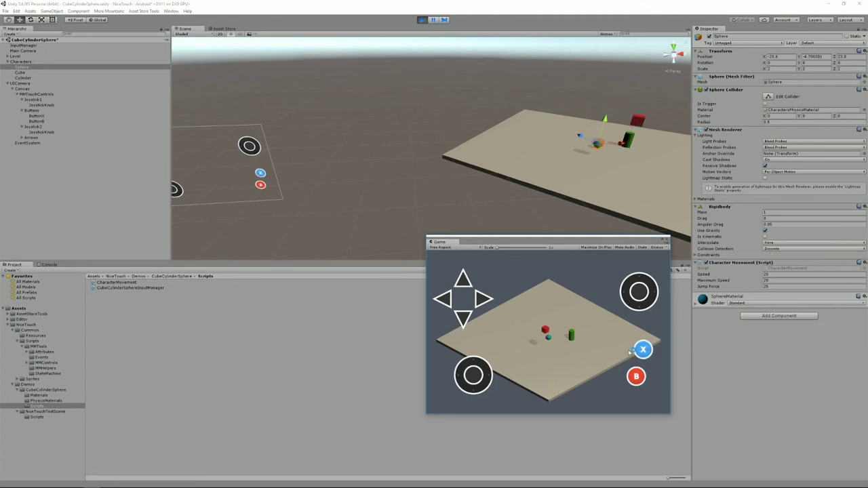
left_click(633, 351)
left_click(639, 351)
left_click(641, 352)
left_click(641, 352)
left_click(427, 21)
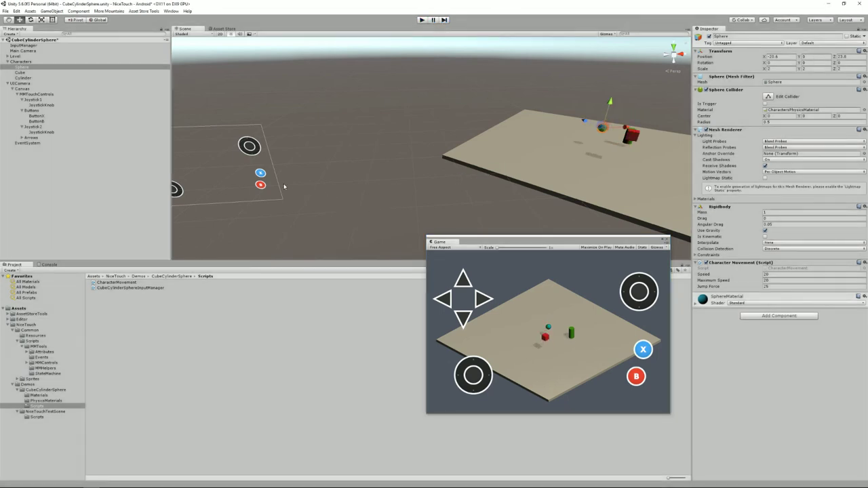
Step: Bind the Joystick2 knob's Joystick Value event to the Sphere with CharacterMovement's dynamic Move function
middle_click_drag(284, 186, 407, 159)
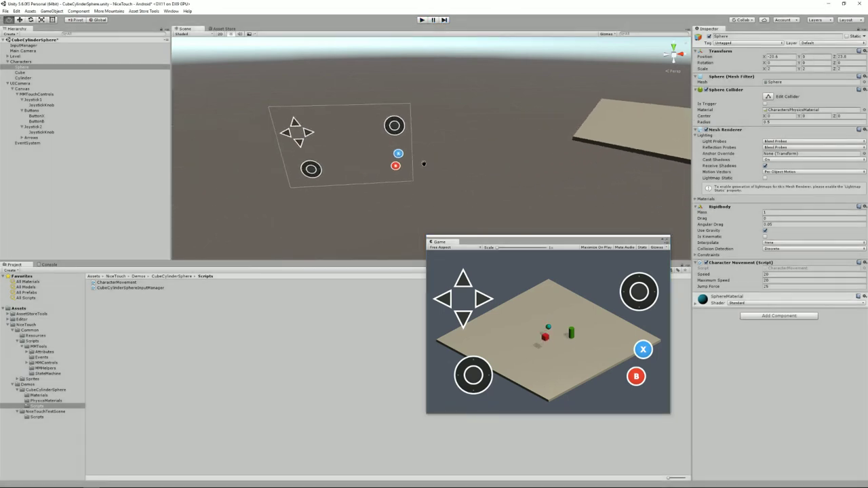
left_click(396, 128)
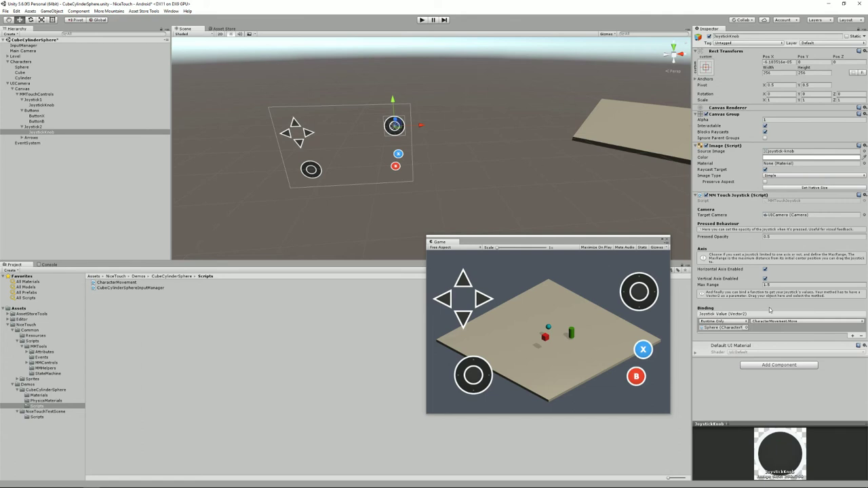
left_click(723, 329)
left_click_drag(731, 330, 724, 328)
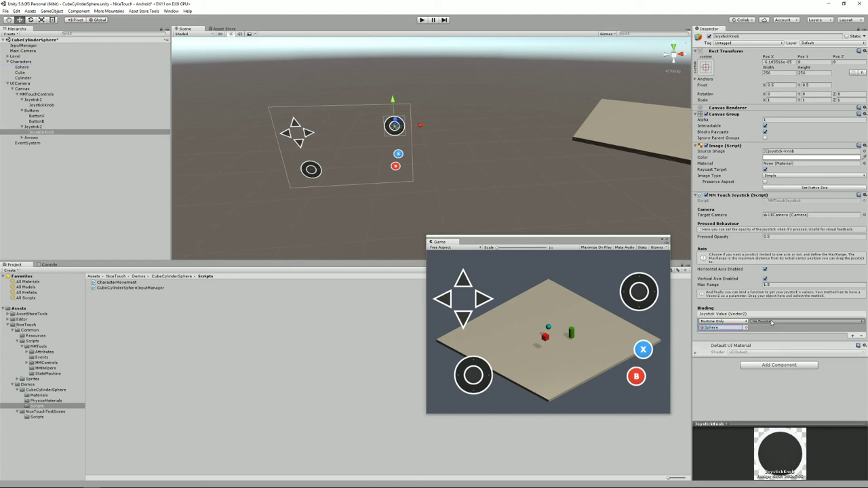
left_click(771, 322)
mouse_move(780, 384)
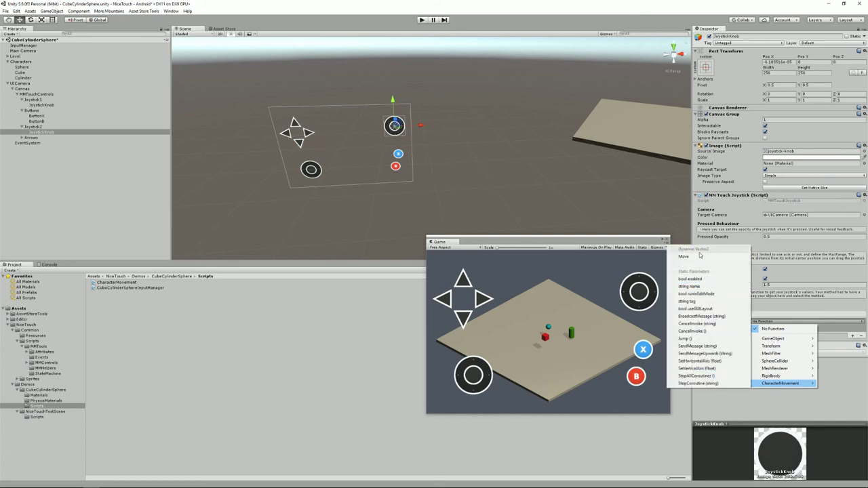
left_click(686, 257)
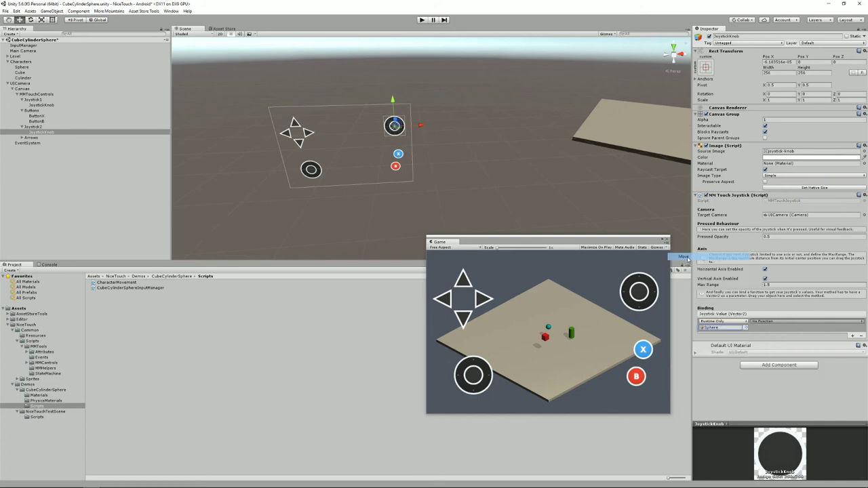
Step: Examine the Move method and its Vector2 parameter in the CharacterMovement script in MonoDevelop, along with the Jump method
left_click(323, 482)
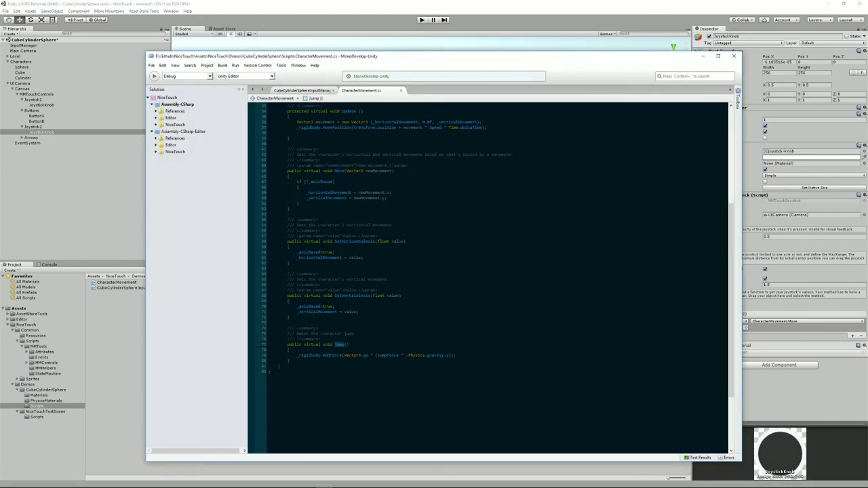
scroll(497, 249, "up", 2)
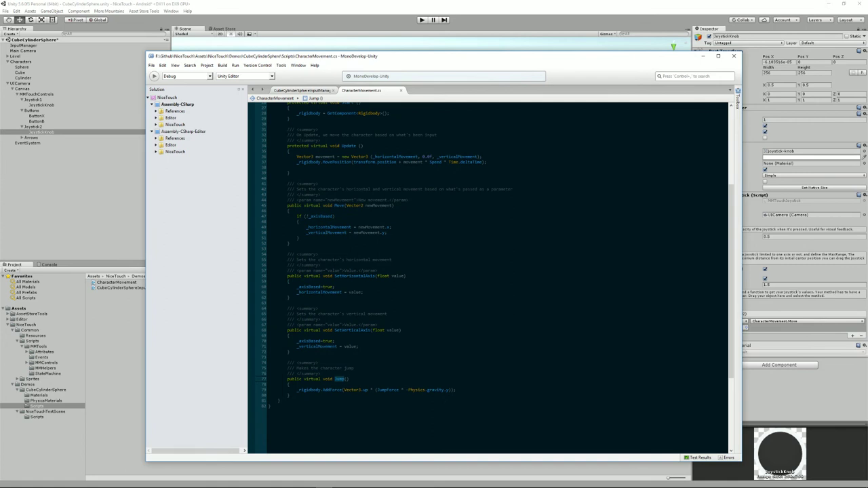
left_click(275, 204)
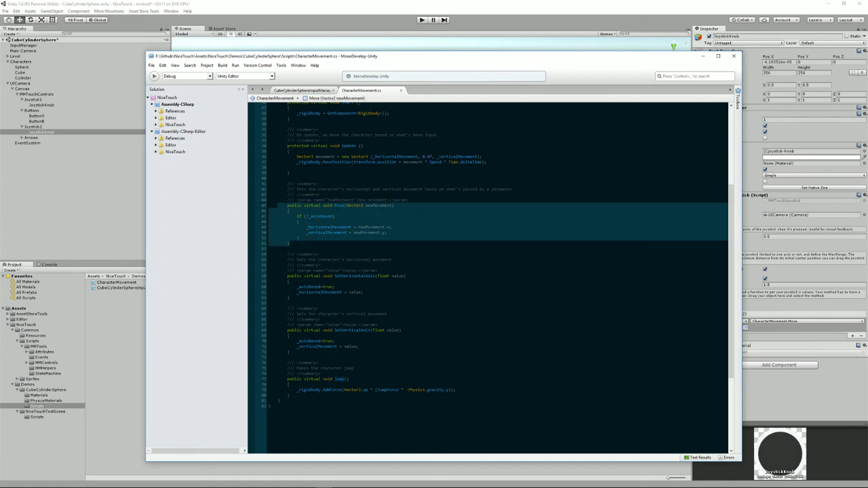
left_click(355, 205)
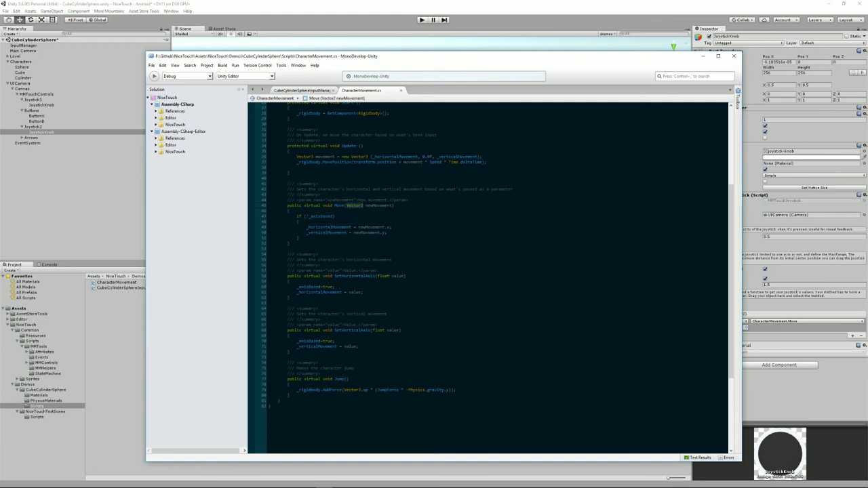
left_click(342, 379)
Step: Return to Unity, run the scene, test the upper-right joystick and stop play mode
key("alt+Tab")
key("ctrl+p")
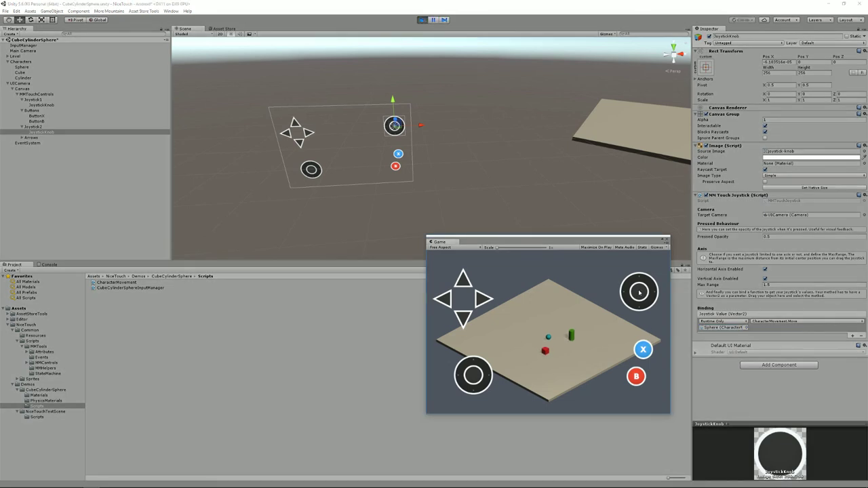
mouse_move(639, 292)
left_mouse_down()
mouse_move(624, 278)
mouse_move(630, 302)
mouse_move(611, 292)
mouse_move(621, 290)
mouse_move(631, 309)
mouse_move(634, 299)
left_mouse_up()
left_click(422, 20)
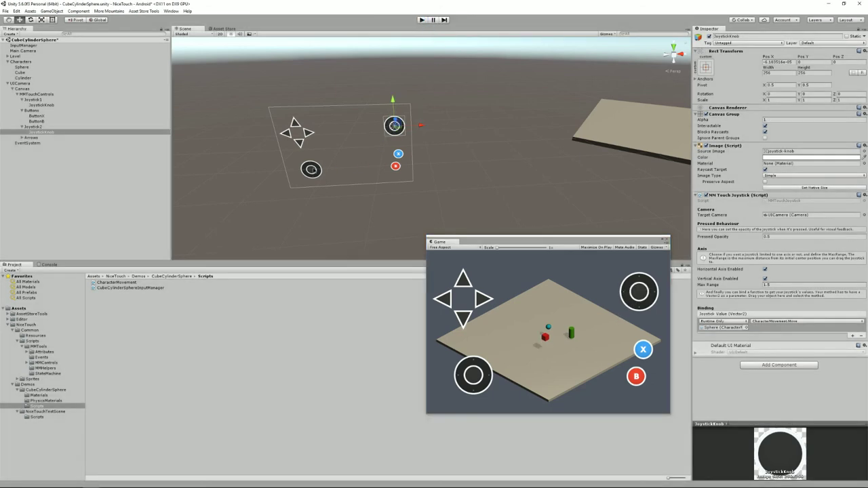
Step: Bind the Joystick1 knob's Joystick Value event to the Sphere with CharacterMovement's dynamic Move function
left_click(42, 105)
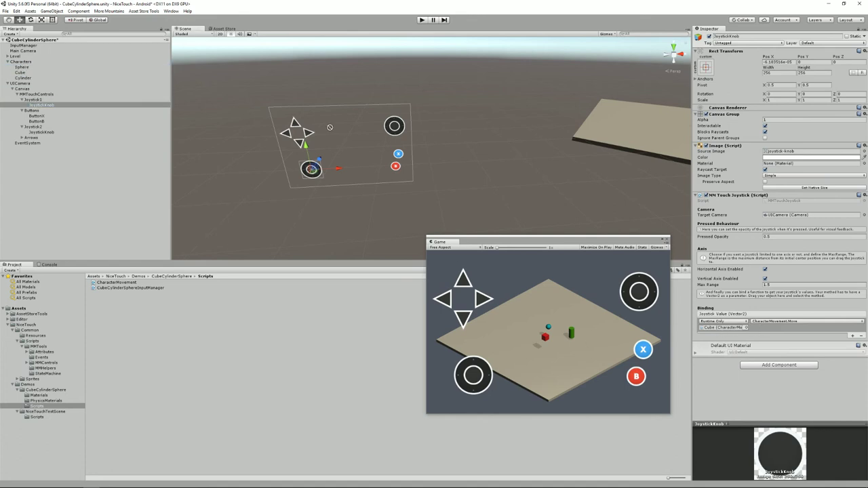
left_click_drag(427, 174, 725, 328)
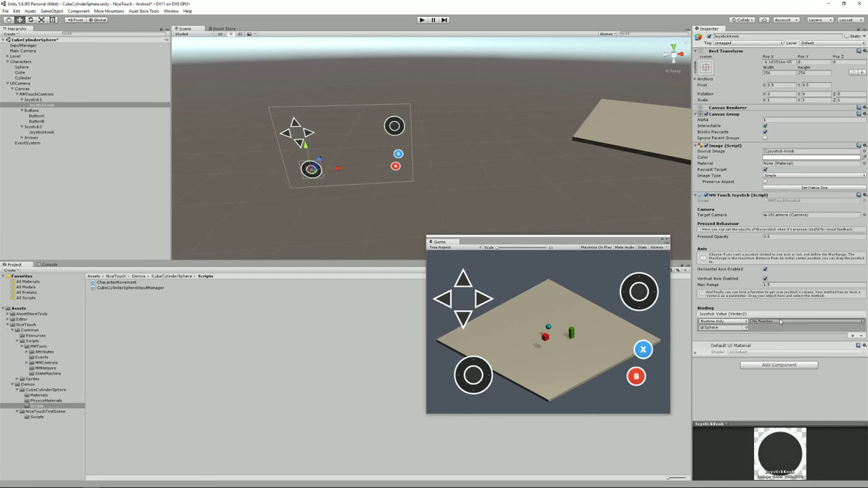
left_click(780, 322)
mouse_move(787, 384)
left_click(686, 259)
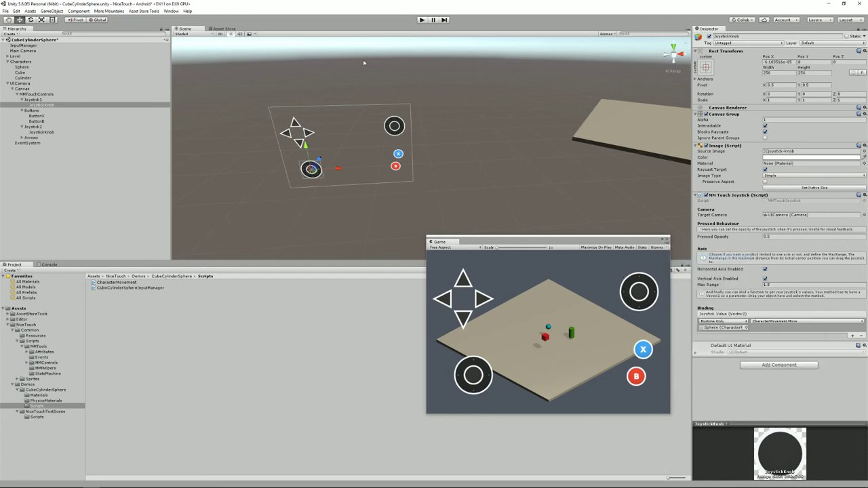
Step: Run the scene, test both joysticks' control of the sphere and stop play mode
left_click(422, 21)
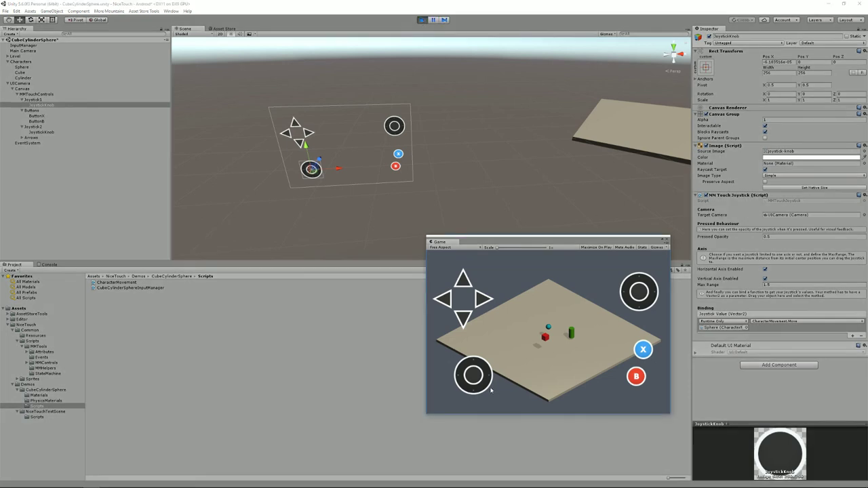
mouse_move(475, 377)
left_mouse_down()
mouse_move(484, 394)
mouse_move(464, 382)
mouse_move(483, 365)
mouse_move(460, 371)
mouse_move(468, 378)
left_mouse_up()
mouse_move(630, 294)
left_mouse_down()
mouse_move(644, 293)
mouse_move(637, 281)
mouse_move(645, 281)
mouse_move(647, 299)
mouse_move(642, 288)
left_mouse_up()
left_click_drag(649, 293, 633, 281)
left_click_drag(491, 371, 486, 370)
left_click_drag(471, 376, 512, 376)
left_click(422, 20)
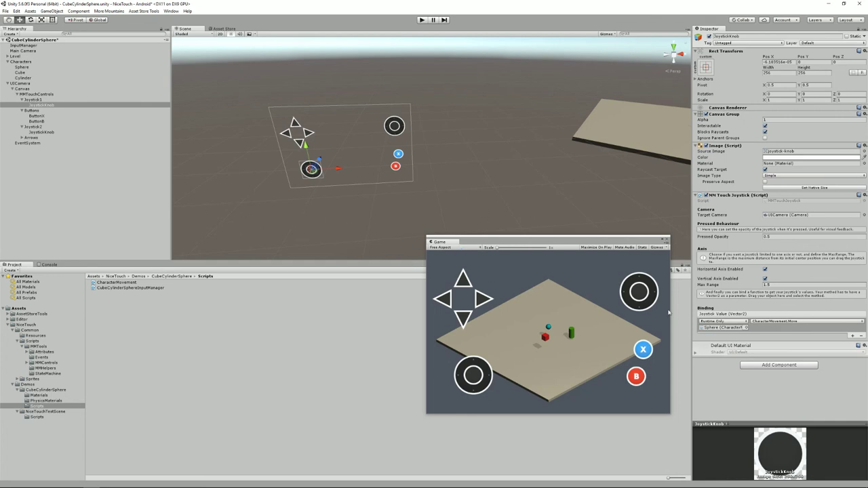
Step: Clear the target object of the Joystick1 knob's Joystick Value binding by setting it to None
left_click(747, 327)
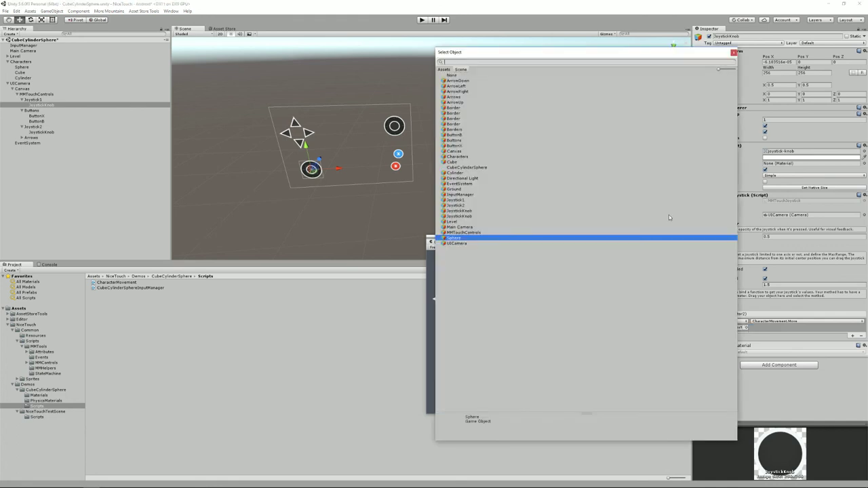
double_click(458, 76)
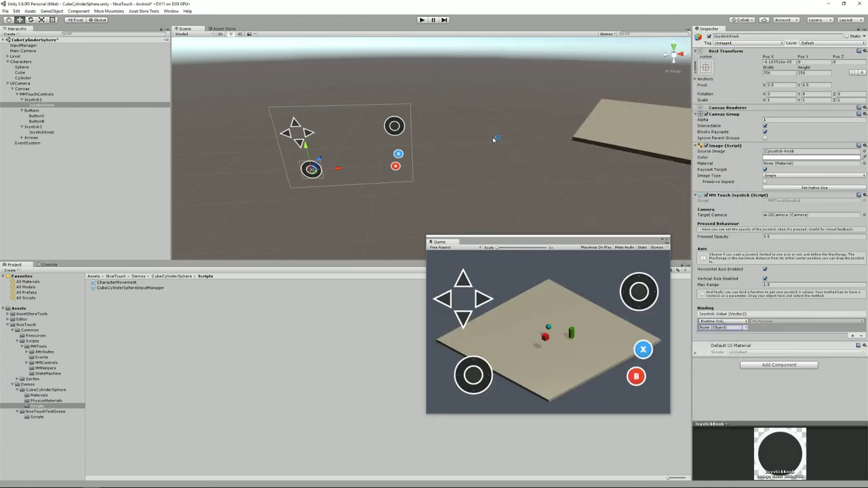